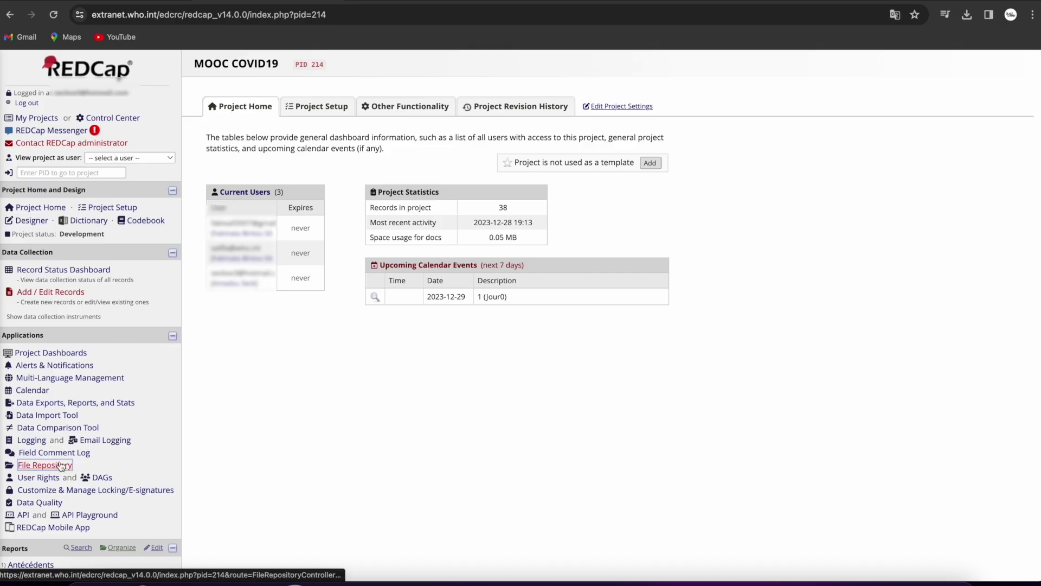
Step: Open the user rights page of the MOOC COVID19 project
{"action": "left_click", "coordinate": [50, 481]}
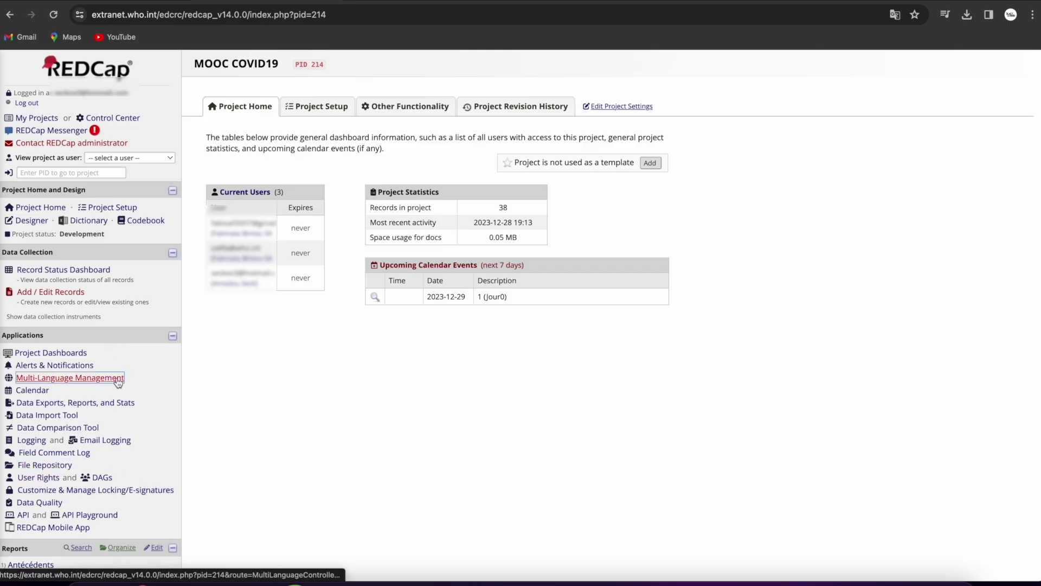
{"action": "left_click", "coordinate": [36, 209]}
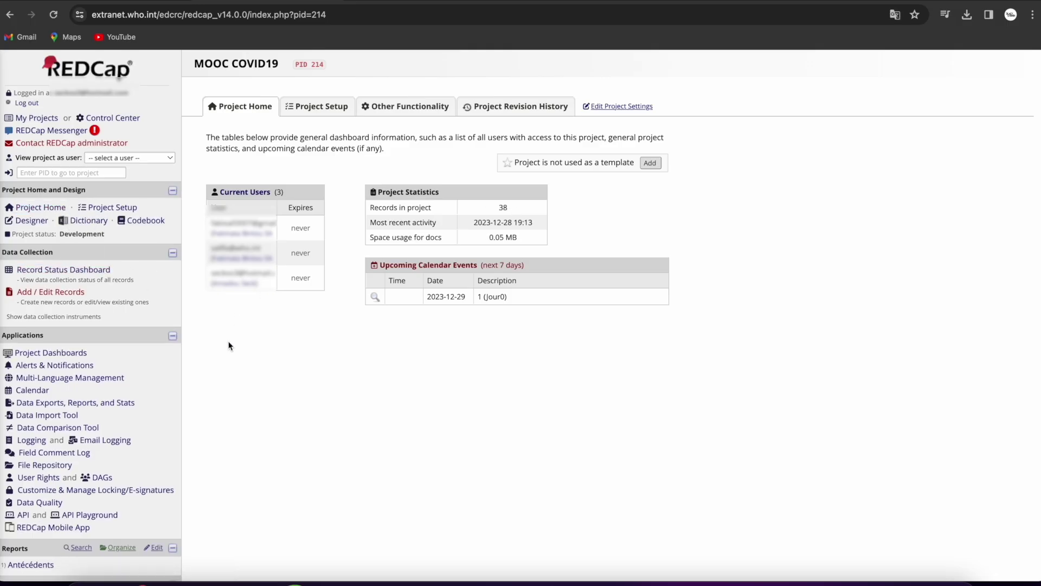
{"action": "left_click", "coordinate": [45, 479]}
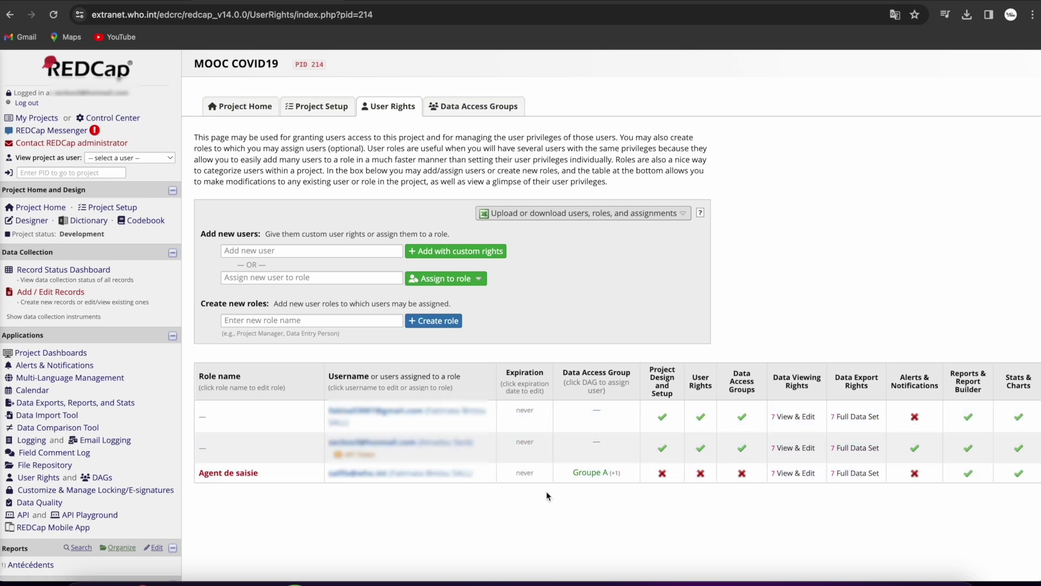
Step: Find the new user's account by surname and start adding it to the project with custom rights
{"action": "left_click", "coordinate": [246, 251]}
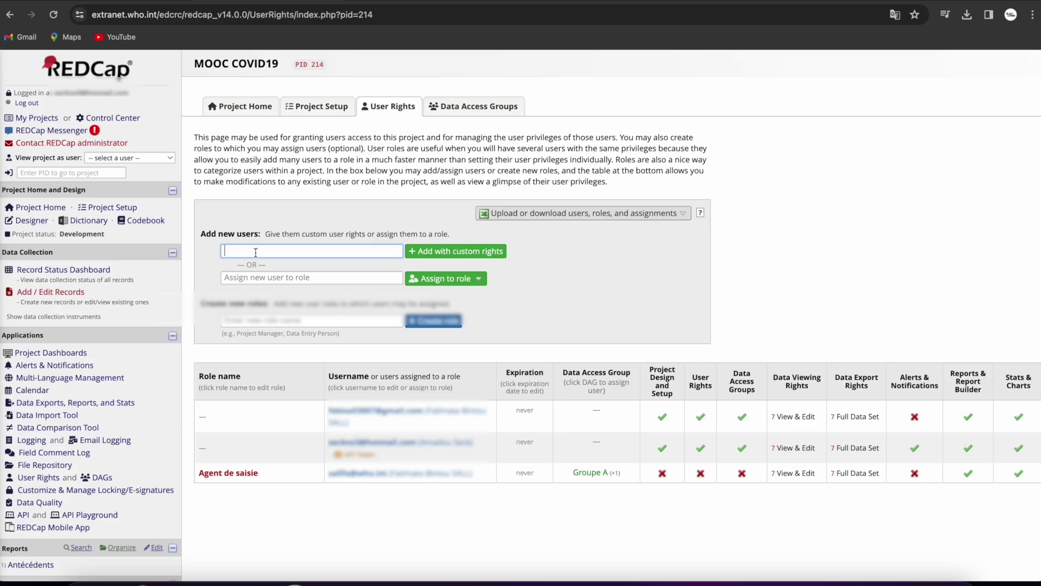
{"action": "type", "text": "ase"}
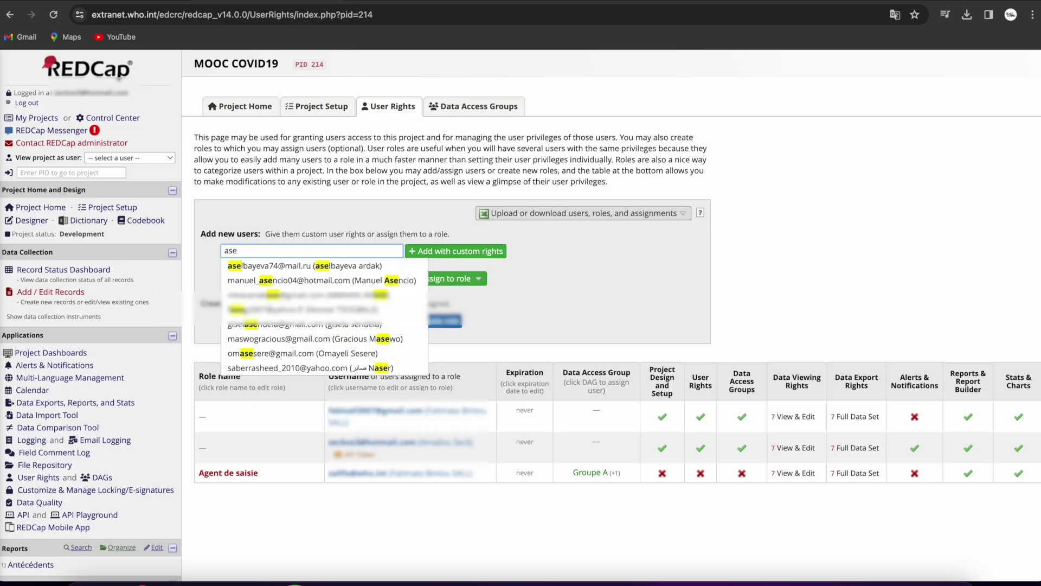
{"action": "type", "text": "c"}
{"action": "key", "text": "BackSpace"}
{"action": "key", "text": "BackSpace"}
{"action": "key", "text": "BackSpace"}
{"action": "key", "text": "BackSpace"}
{"action": "type", "text": "seck"}
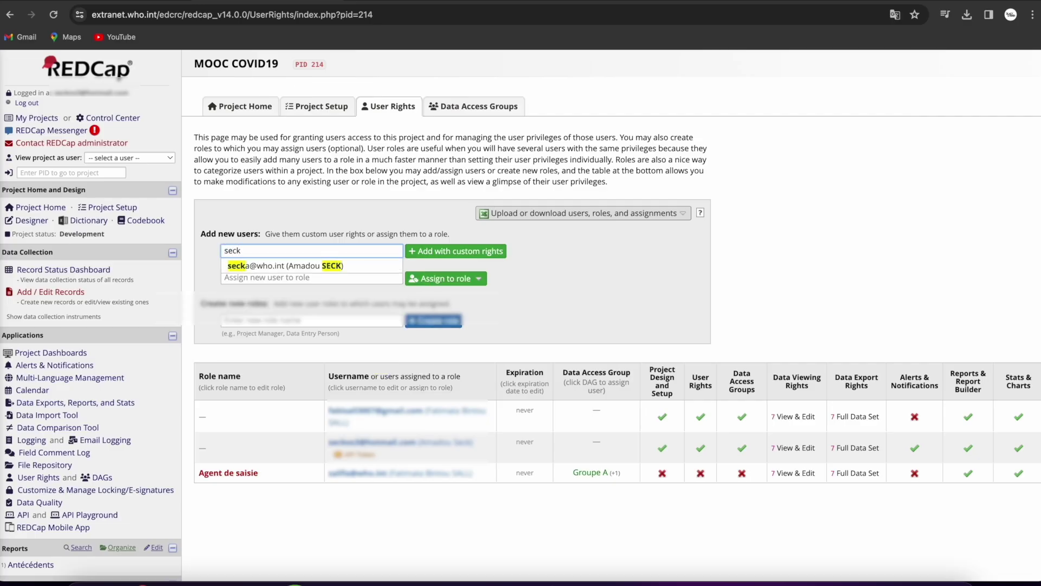
{"action": "left_click", "coordinate": [331, 265]}
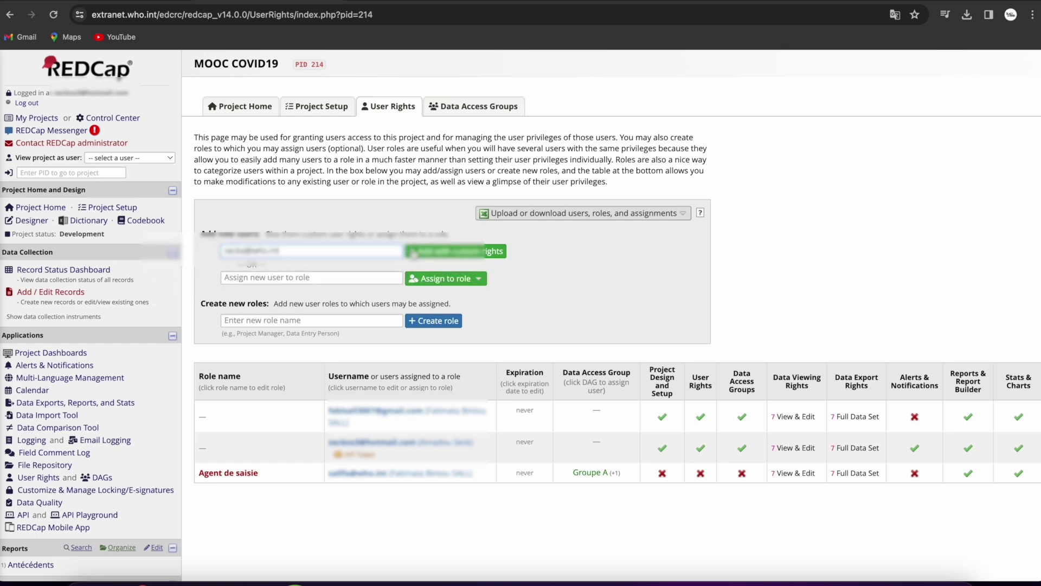
{"action": "left_click", "coordinate": [433, 254]}
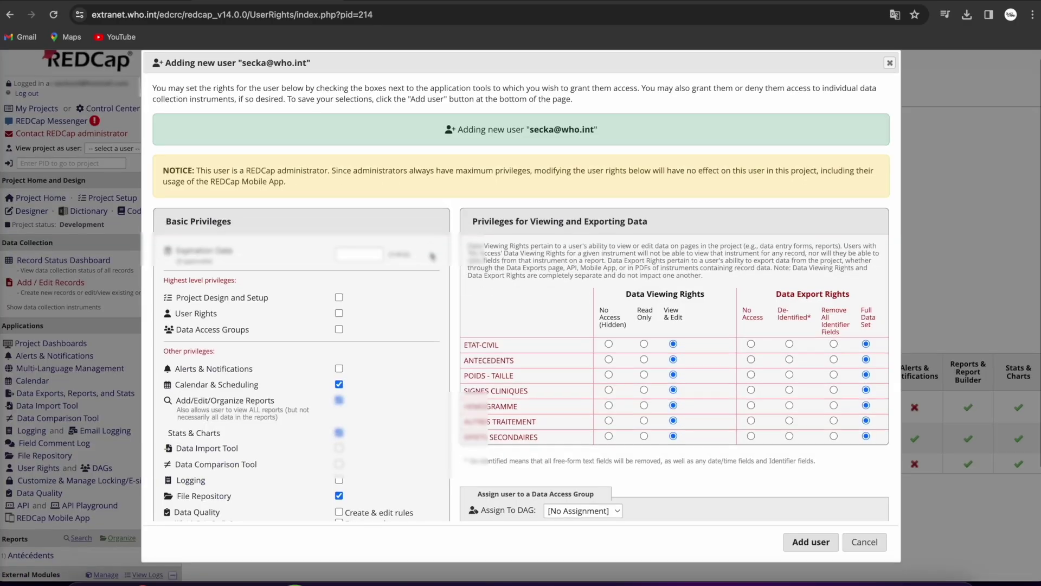
Step: Grant the new user the Data Import Tool and Logging privileges, plus creating, editing and executing Data Quality rules
{"action": "scroll", "coordinate": [429, 262], "scroll_direction": "down", "scroll_amount": 3}
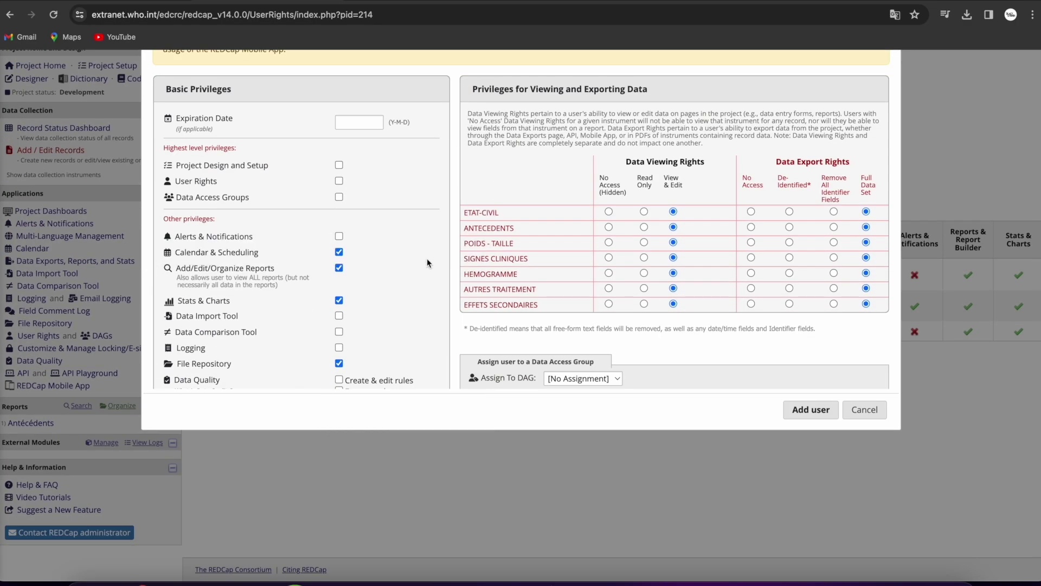
{"action": "scroll", "coordinate": [428, 262], "scroll_direction": "down", "scroll_amount": 1}
{"action": "scroll", "coordinate": [427, 258], "scroll_direction": "down", "scroll_amount": 2}
{"action": "scroll", "coordinate": [428, 258], "scroll_direction": "up", "scroll_amount": 3}
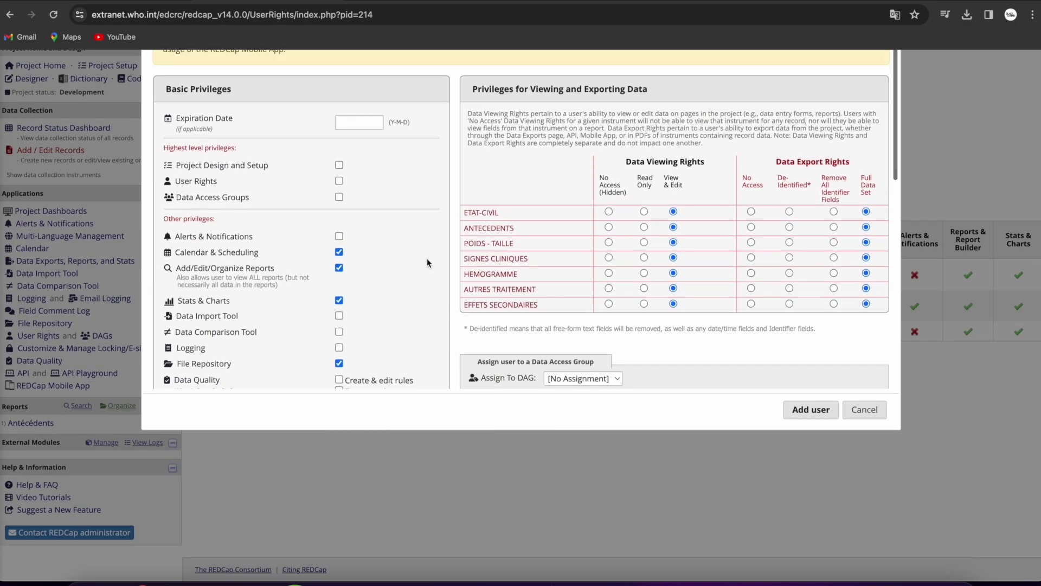
{"action": "scroll", "coordinate": [422, 182], "scroll_direction": "down", "scroll_amount": 5}
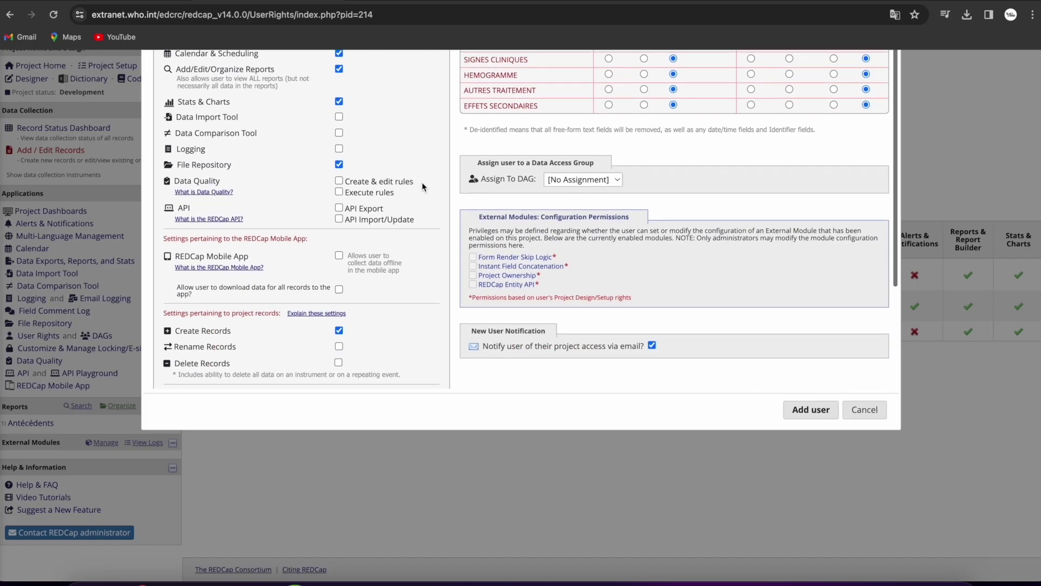
{"action": "scroll", "coordinate": [417, 284], "scroll_direction": "up", "scroll_amount": 5}
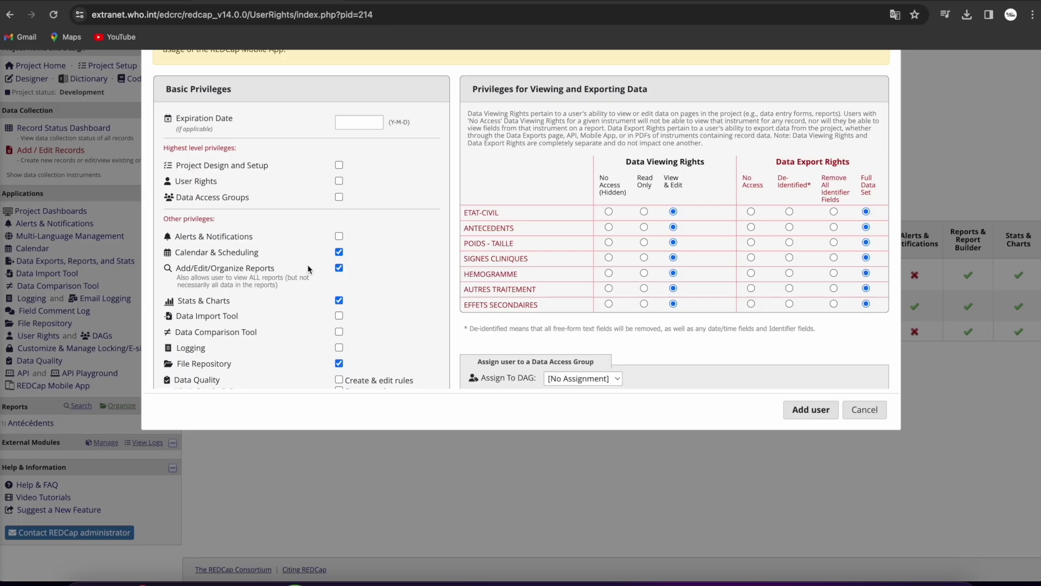
{"action": "scroll", "coordinate": [308, 265], "scroll_direction": "down", "scroll_amount": 2}
{"action": "scroll", "coordinate": [331, 260], "scroll_direction": "down", "scroll_amount": 1}
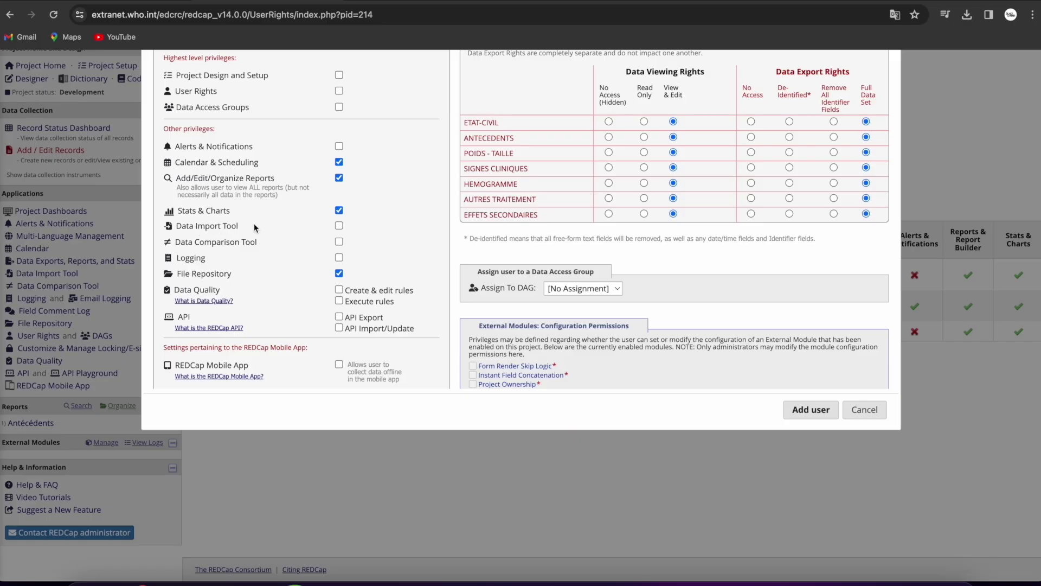
{"action": "left_click", "coordinate": [339, 226]}
{"action": "left_click", "coordinate": [340, 258]}
{"action": "scroll", "coordinate": [339, 321], "scroll_direction": "down", "scroll_amount": 1}
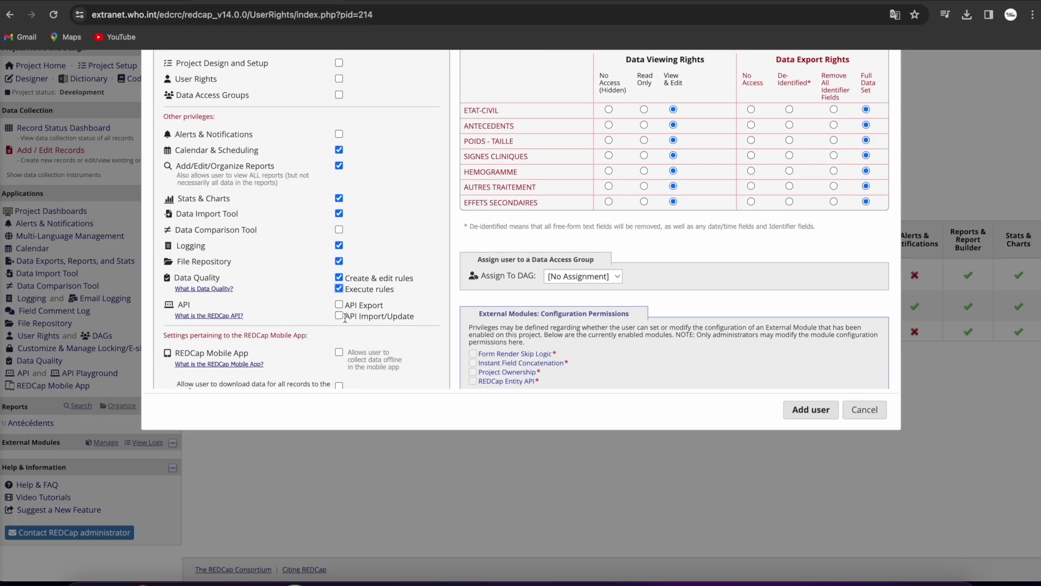
Step: Examine the API, mobile app, project record, locking and notification settings offered for the new user
{"action": "scroll", "coordinate": [340, 320], "scroll_direction": "down", "scroll_amount": 1}
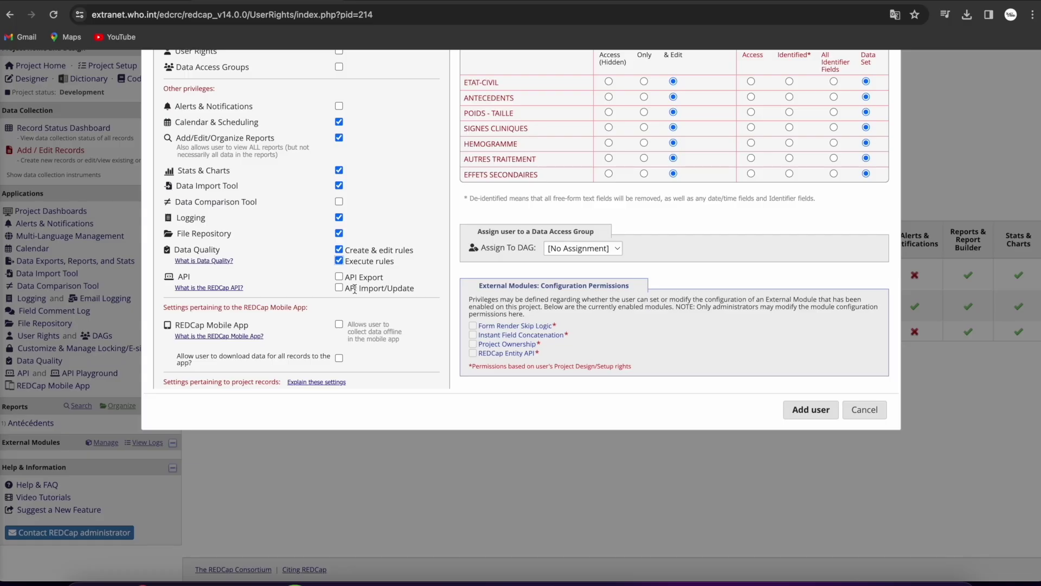
{"action": "scroll", "coordinate": [331, 323], "scroll_direction": "down", "scroll_amount": 1}
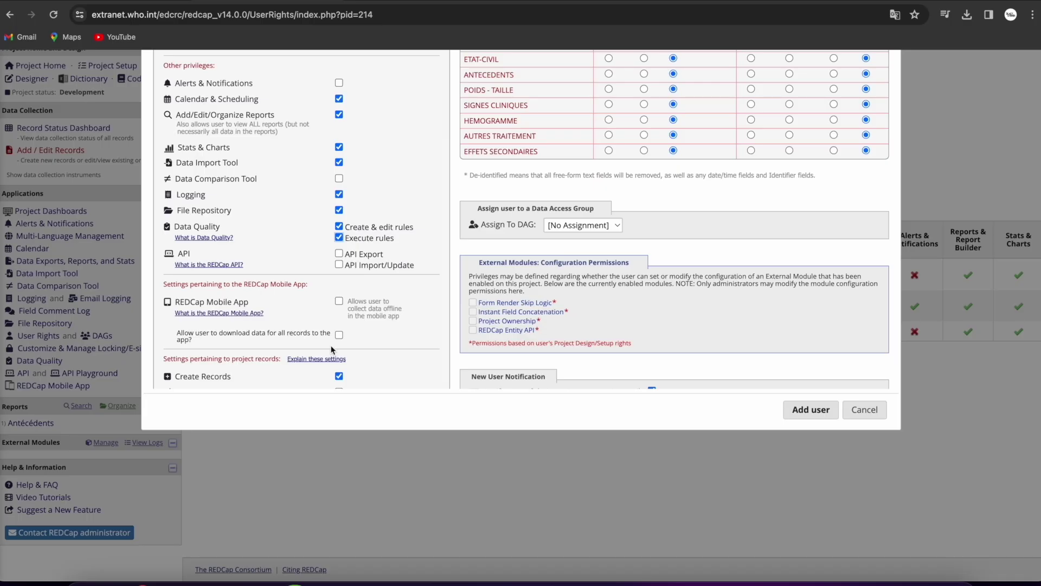
{"action": "scroll", "coordinate": [245, 324], "scroll_direction": "down", "scroll_amount": 1}
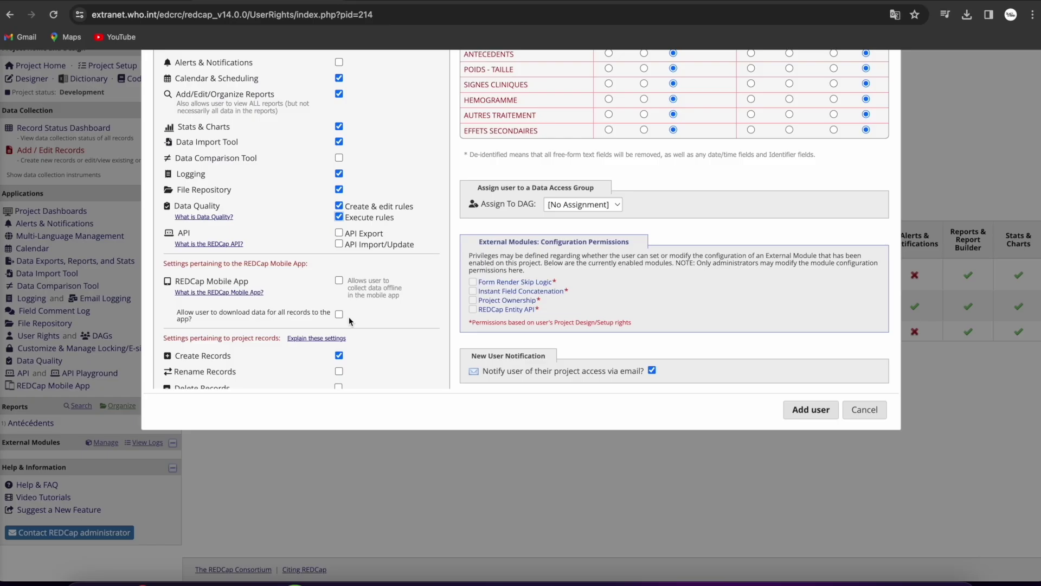
{"action": "scroll", "coordinate": [350, 321], "scroll_direction": "down", "scroll_amount": 2}
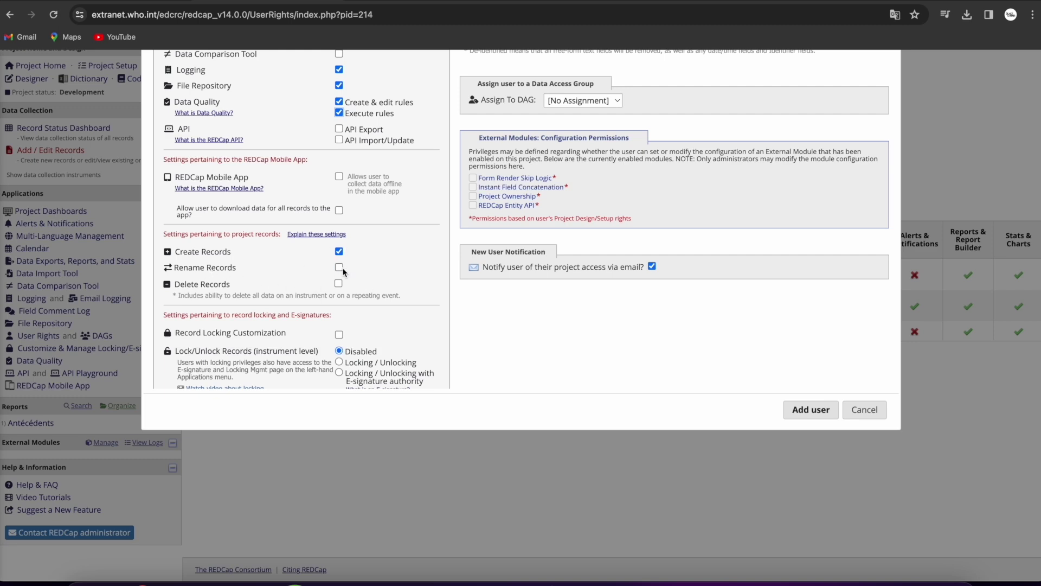
{"action": "scroll", "coordinate": [349, 272], "scroll_direction": "down", "scroll_amount": 2}
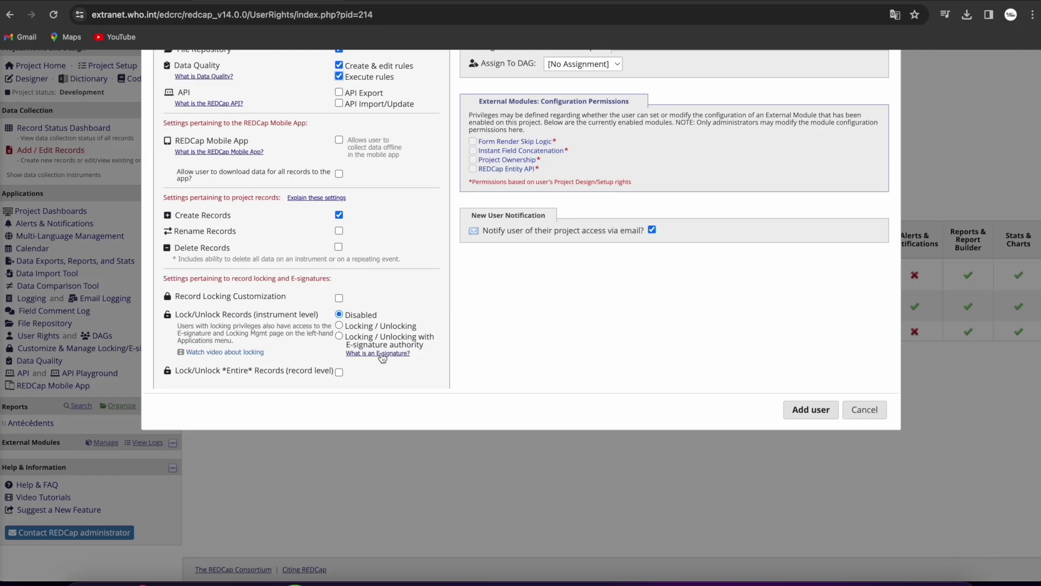
{"action": "scroll", "coordinate": [540, 313], "scroll_direction": "up", "scroll_amount": 5}
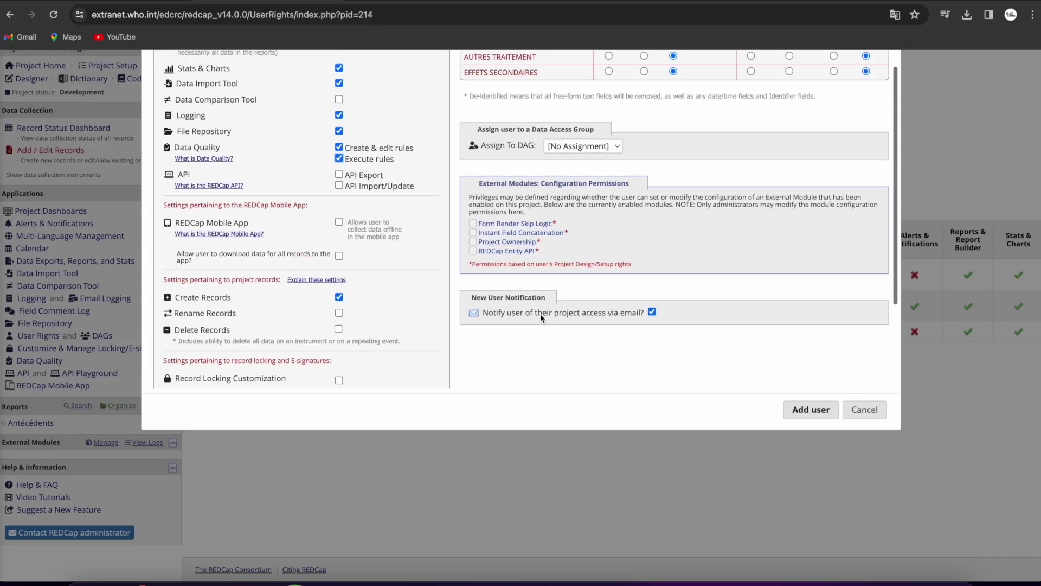
{"action": "scroll", "coordinate": [372, 215], "scroll_direction": "up", "scroll_amount": 1}
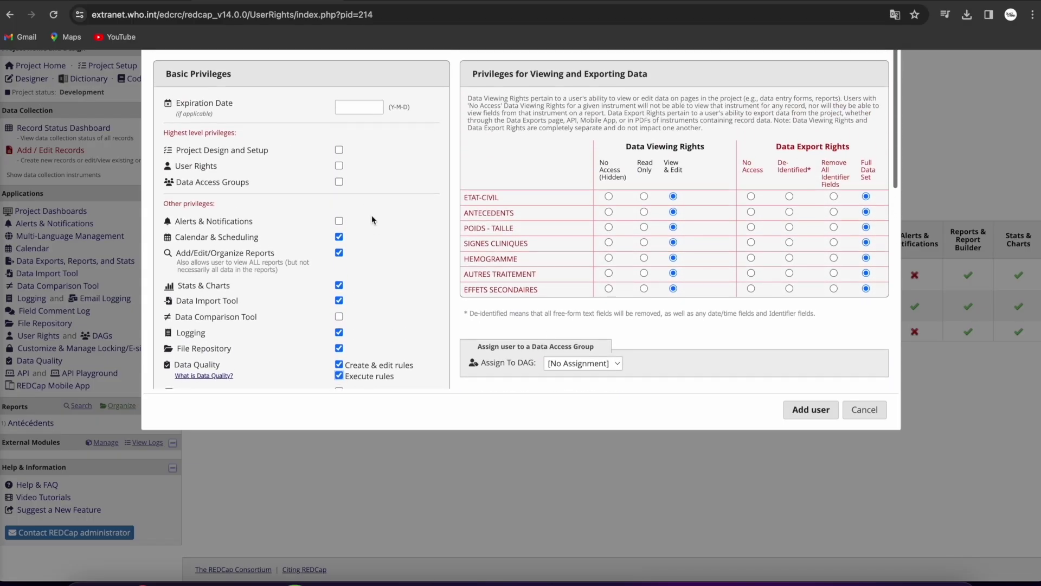
{"action": "scroll", "coordinate": [272, 273], "scroll_direction": "down", "scroll_amount": 3}
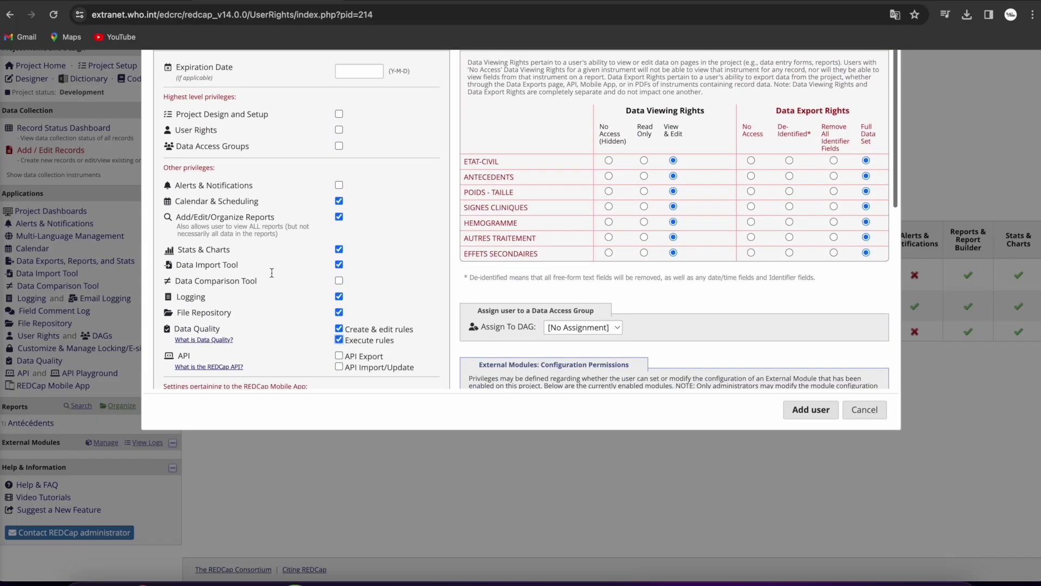
{"action": "scroll", "coordinate": [309, 326], "scroll_direction": "up", "scroll_amount": 1}
{"action": "scroll", "coordinate": [309, 326], "scroll_direction": "up", "scroll_amount": 3}
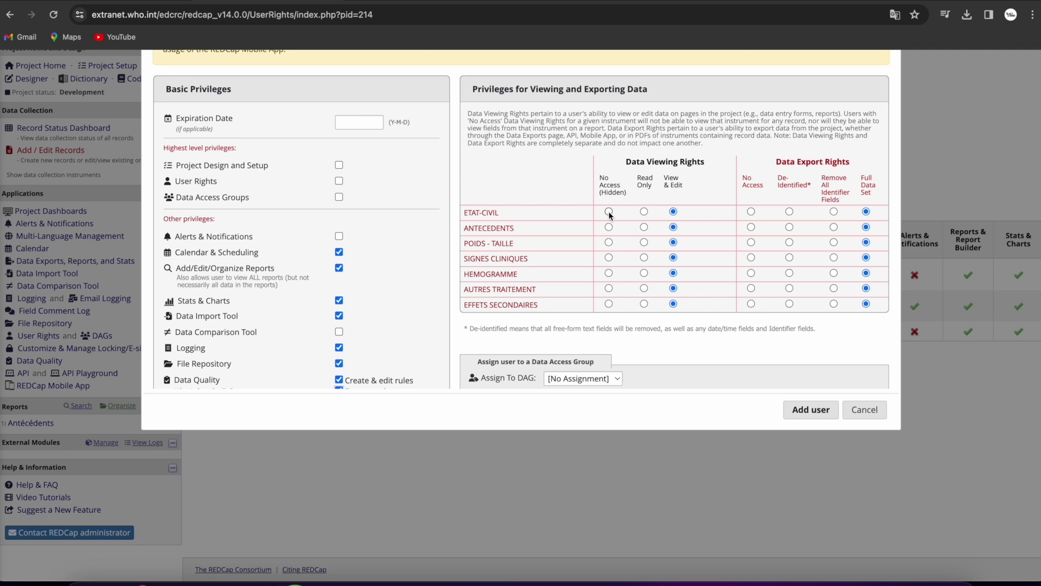
Step: Set the new user's data viewing rights to View & Edit for ETAT-CIVIL and No Access (Hidden) for SIGNES CLINIQUES
{"action": "left_click", "coordinate": [645, 213]}
{"action": "left_click", "coordinate": [673, 212]}
{"action": "left_click", "coordinate": [613, 212]}
{"action": "left_click", "coordinate": [673, 212]}
{"action": "left_click", "coordinate": [609, 258]}
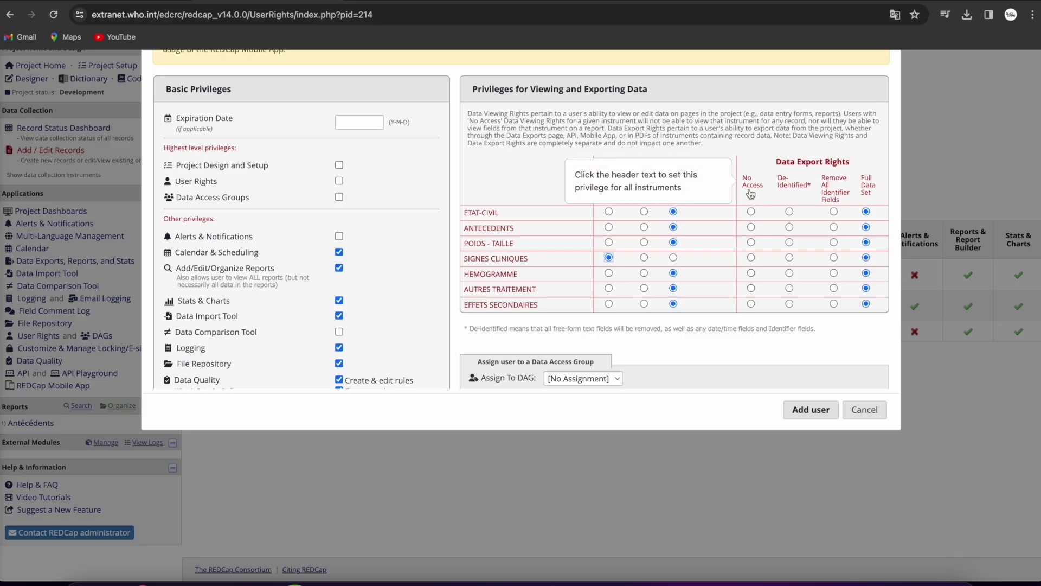
Step: Set the ETAT-CIVIL data export rights to Full Data Set and add the user to the project
{"action": "left_click", "coordinate": [751, 211]}
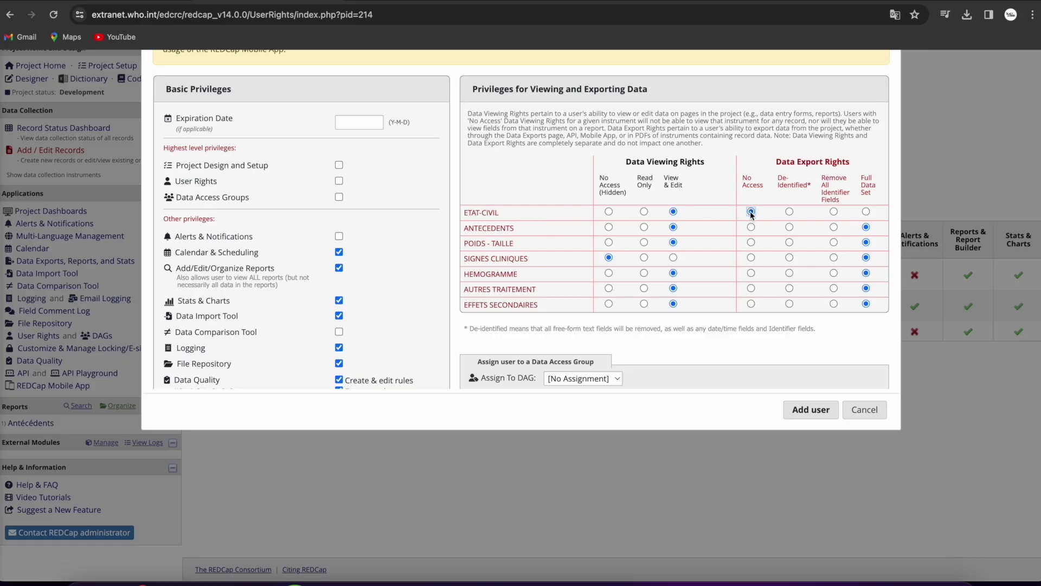
{"action": "left_click", "coordinate": [789, 213]}
{"action": "left_click", "coordinate": [866, 212]}
{"action": "left_click", "coordinate": [821, 415]}
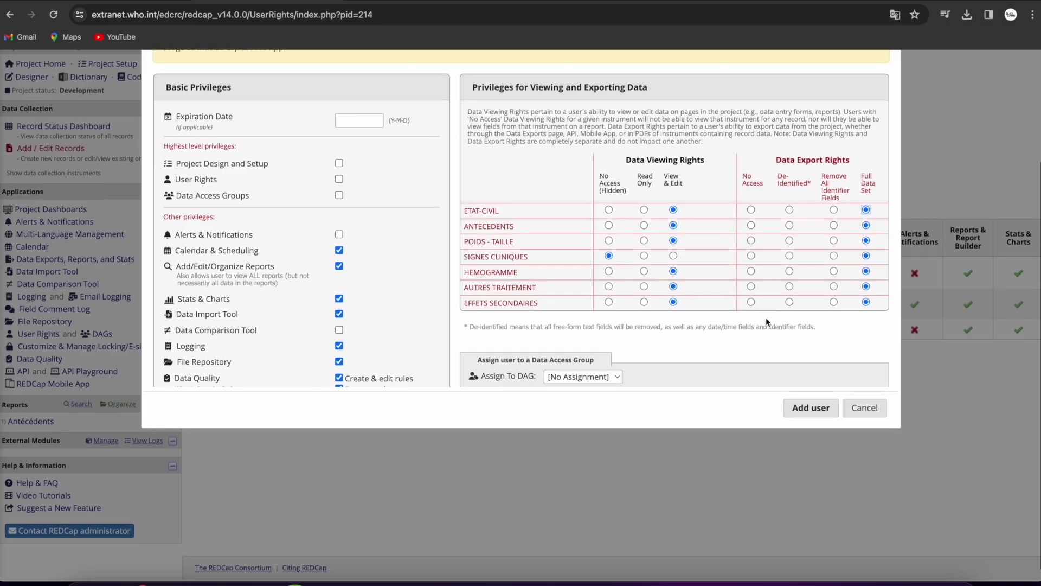
{"action": "left_click", "coordinate": [811, 410]}
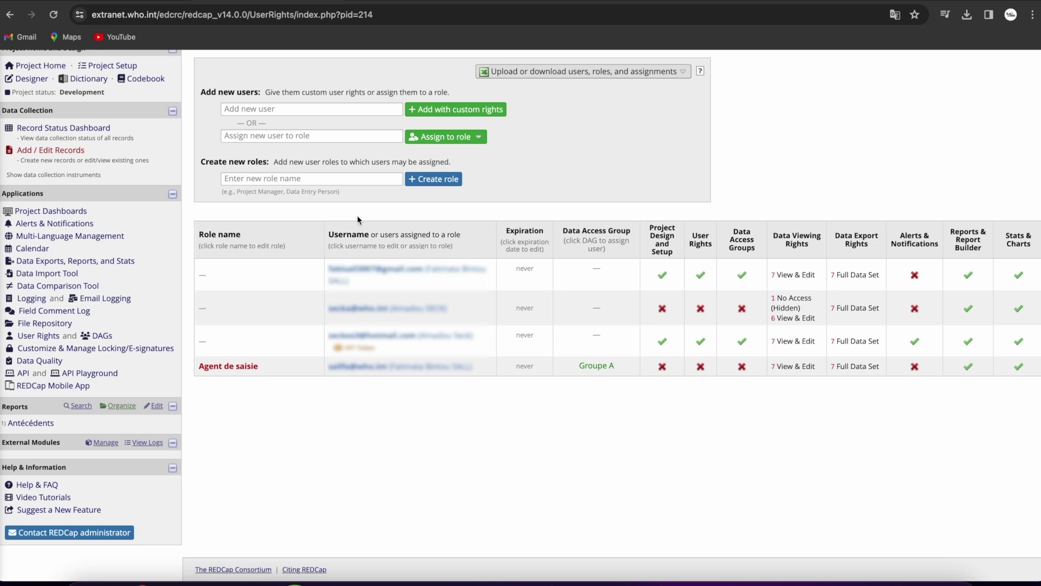
Step: Start creating a new user role named Saisie
{"action": "left_click", "coordinate": [343, 139]}
{"action": "left_click", "coordinate": [330, 179]}
{"action": "type", "text": "Sqisie"}
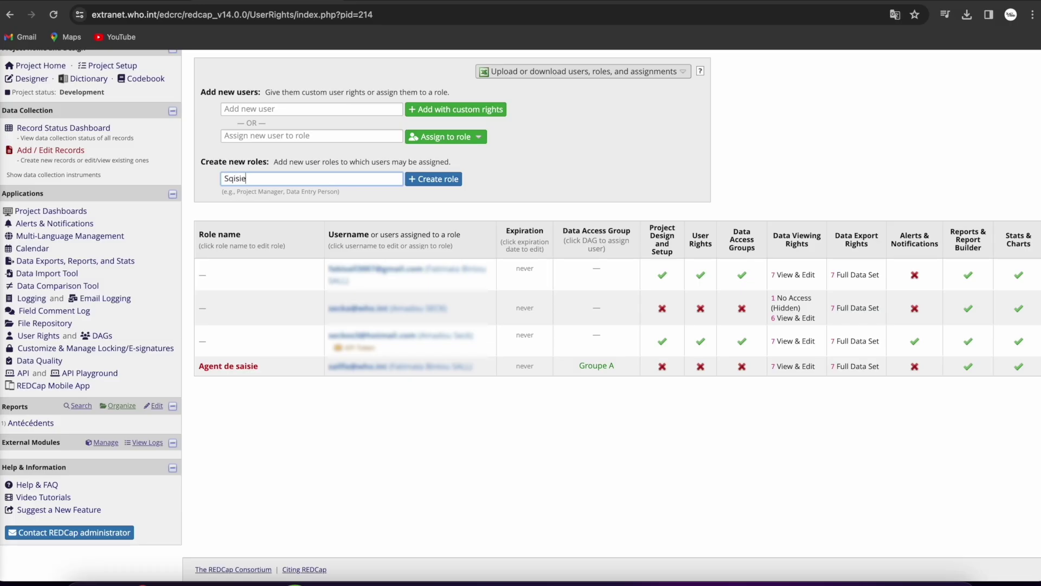
{"action": "key", "text": "Left"}
{"action": "key", "text": "Left"}
{"action": "key", "text": "Left"}
{"action": "key", "text": "Left"}
{"action": "type", "text": "a"}
{"action": "left_click", "coordinate": [448, 181]}
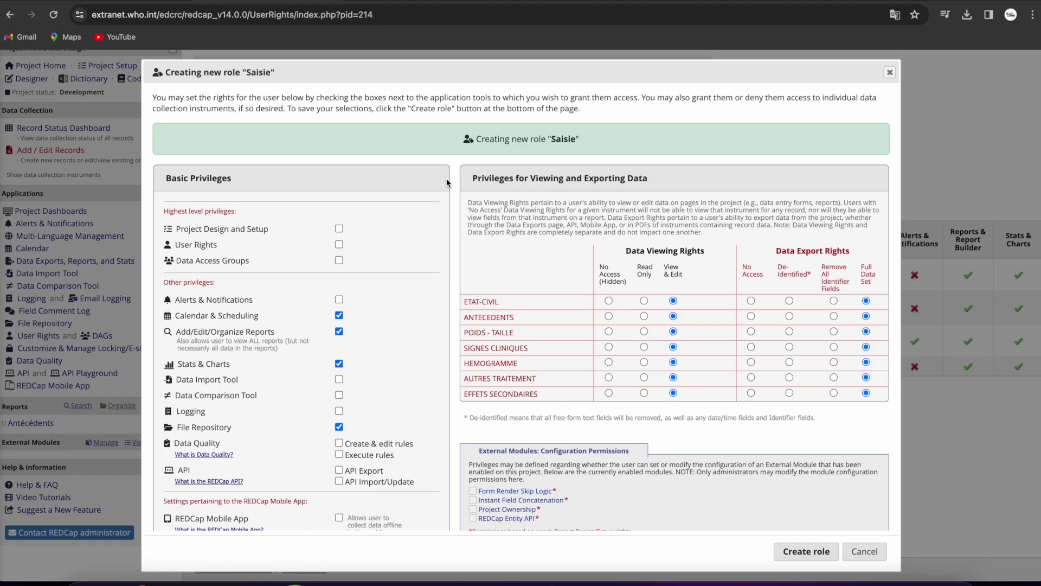
Step: Grant the Saisie role the Alerts & Notifications and Rename Records privileges and create the role
{"action": "left_click", "coordinate": [339, 299]}
{"action": "scroll", "coordinate": [342, 379], "scroll_direction": "down", "scroll_amount": 5}
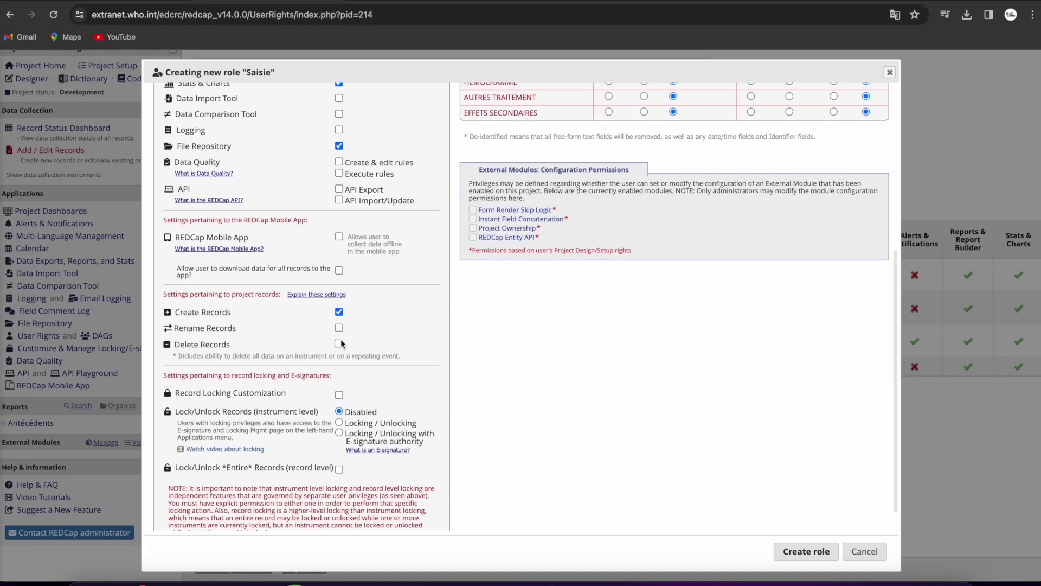
{"action": "left_click", "coordinate": [339, 329]}
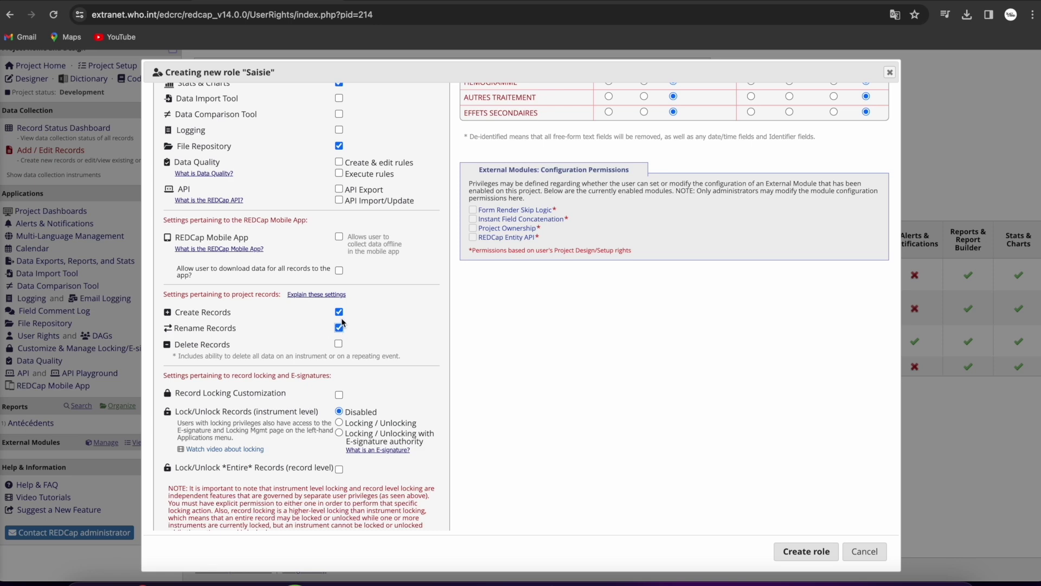
{"action": "scroll", "coordinate": [365, 341], "scroll_direction": "down", "scroll_amount": 1}
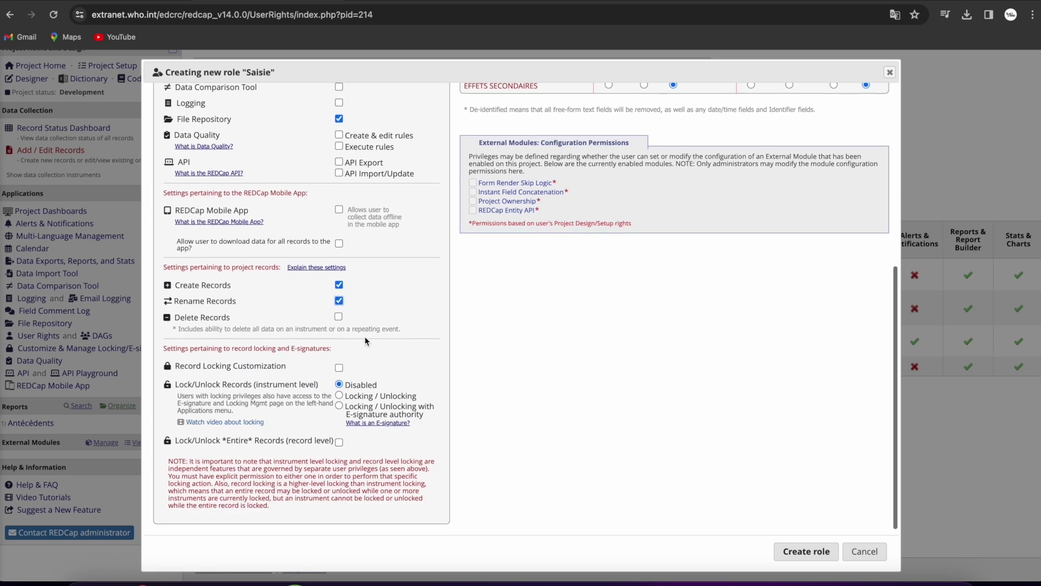
{"action": "left_click", "coordinate": [812, 552]}
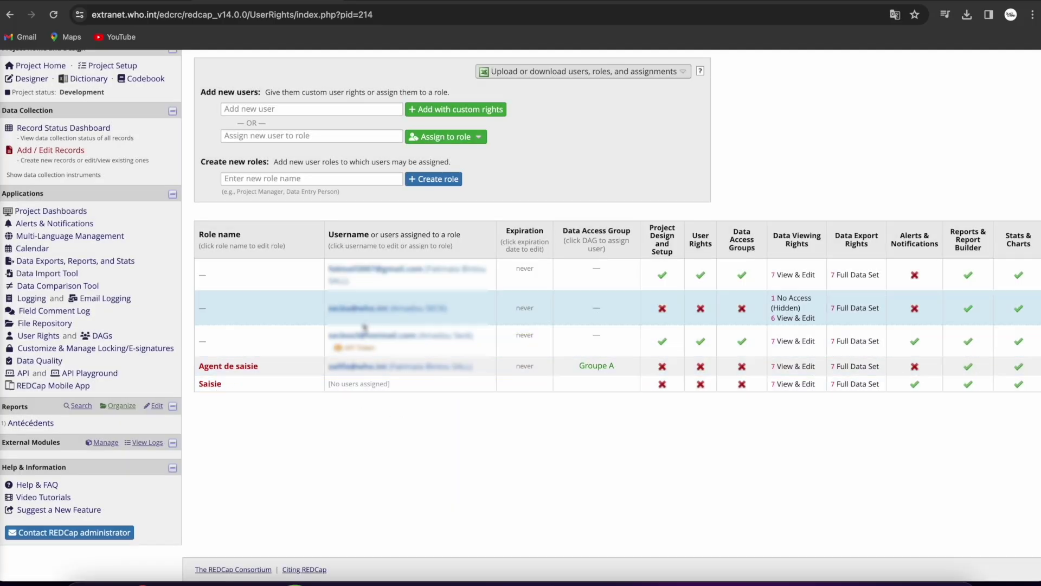
Step: Assign the user with hidden-form viewing rights to the Saisie role
{"action": "left_click", "coordinate": [444, 314]}
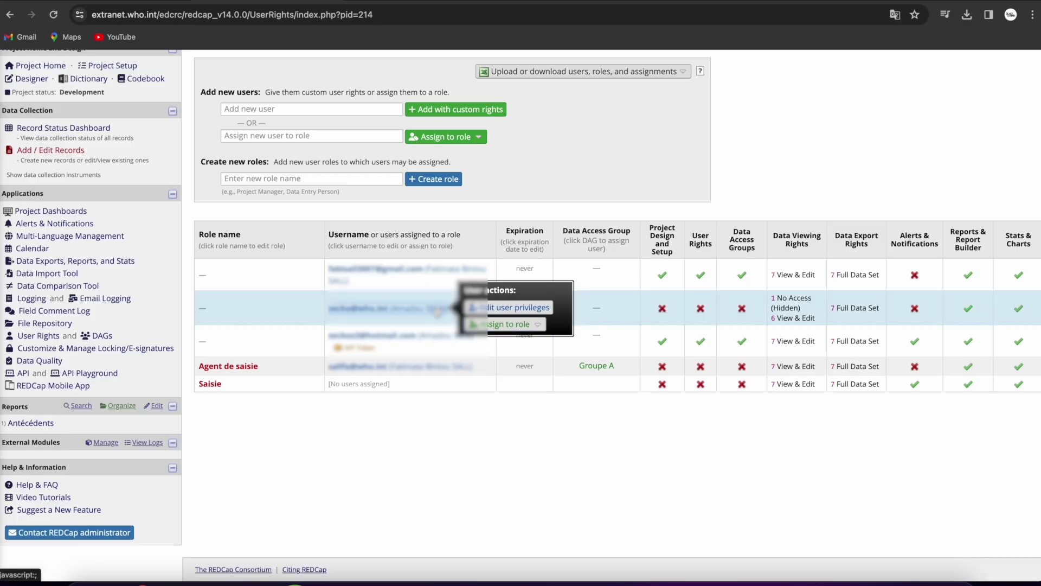
{"action": "left_click", "coordinate": [534, 328]}
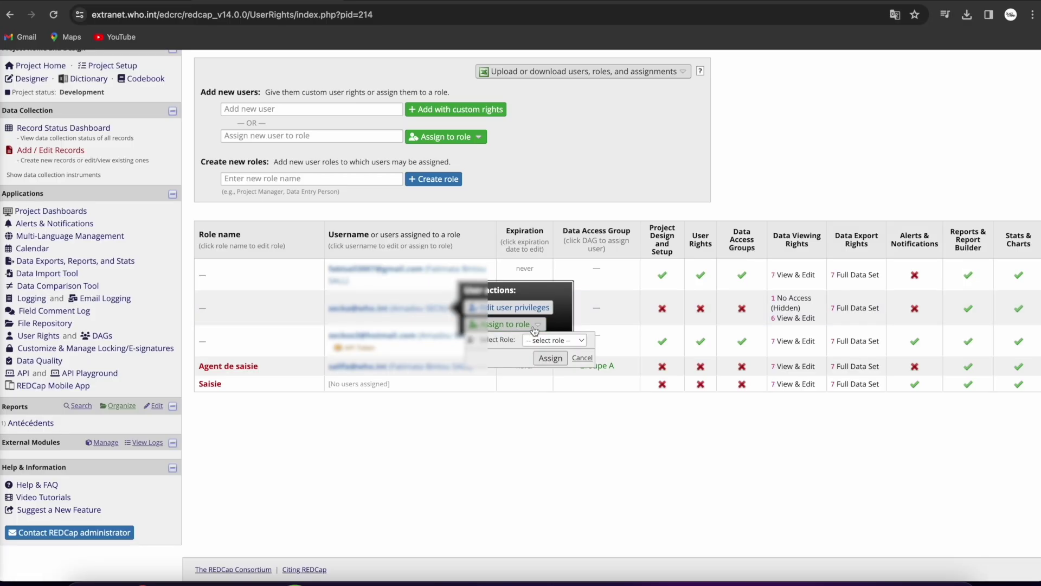
{"action": "left_click", "coordinate": [554, 340]}
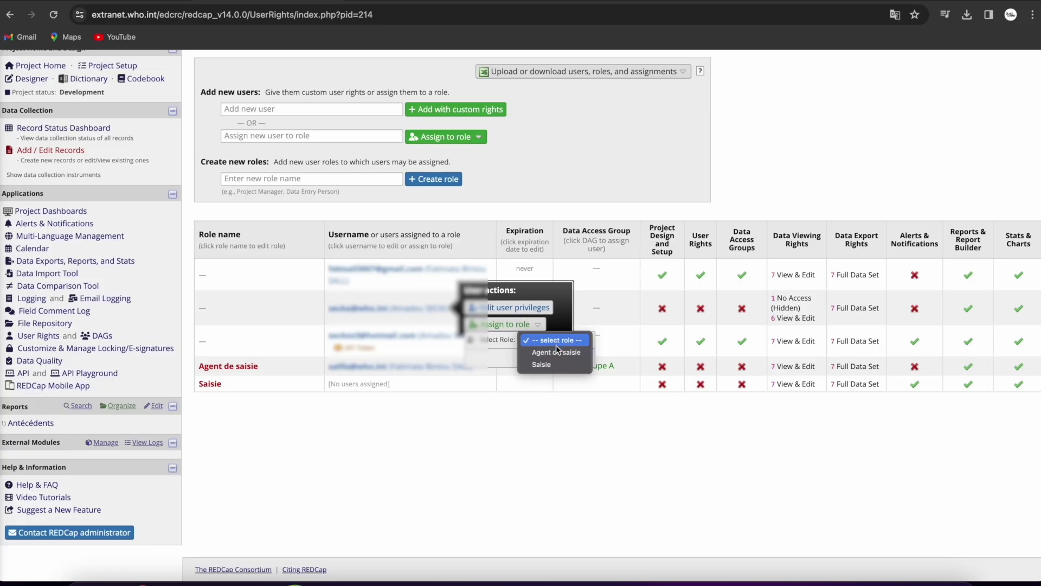
{"action": "left_click", "coordinate": [548, 363]}
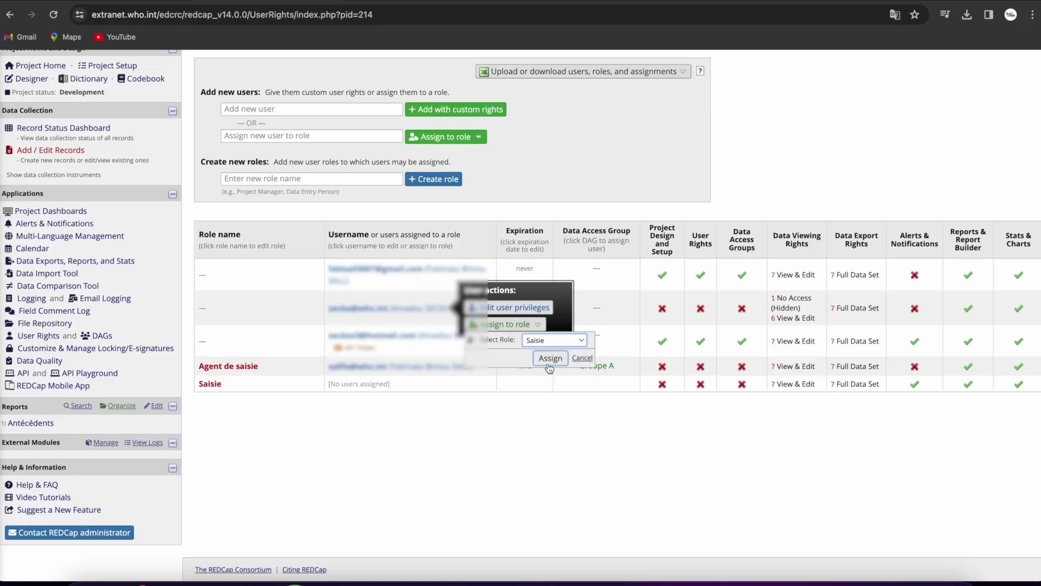
{"action": "left_click", "coordinate": [548, 359]}
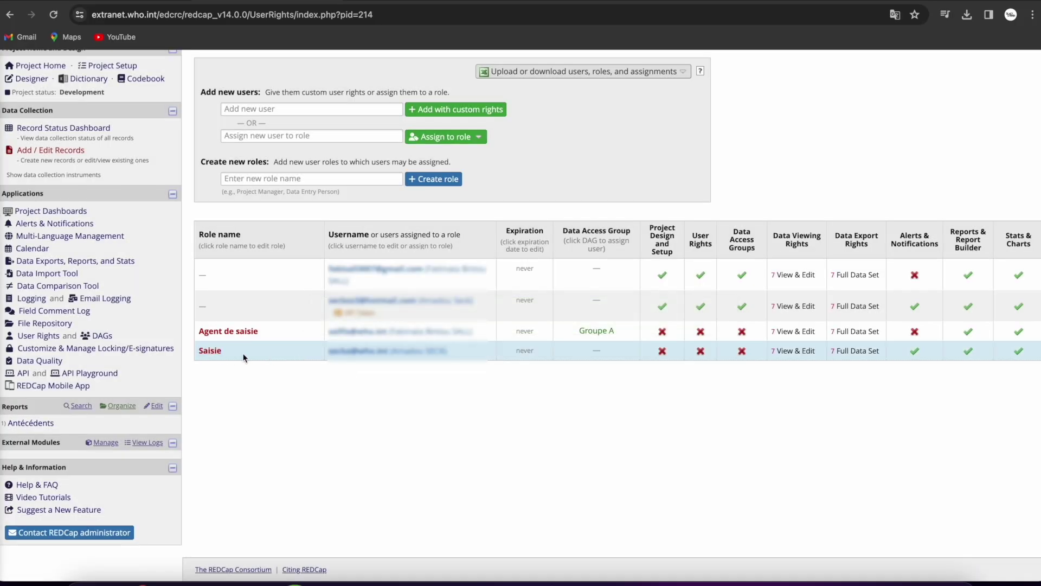
Step: Display the actions available for the user assigned to the Saisie role and close them without changing anything
{"action": "left_click", "coordinate": [364, 353]}
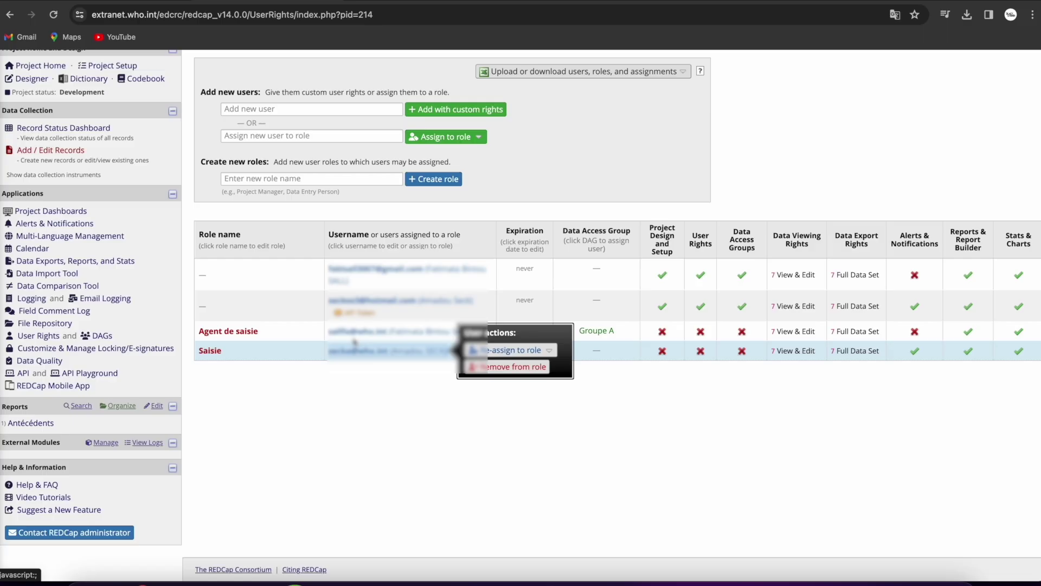
{"action": "left_click", "coordinate": [211, 352]}
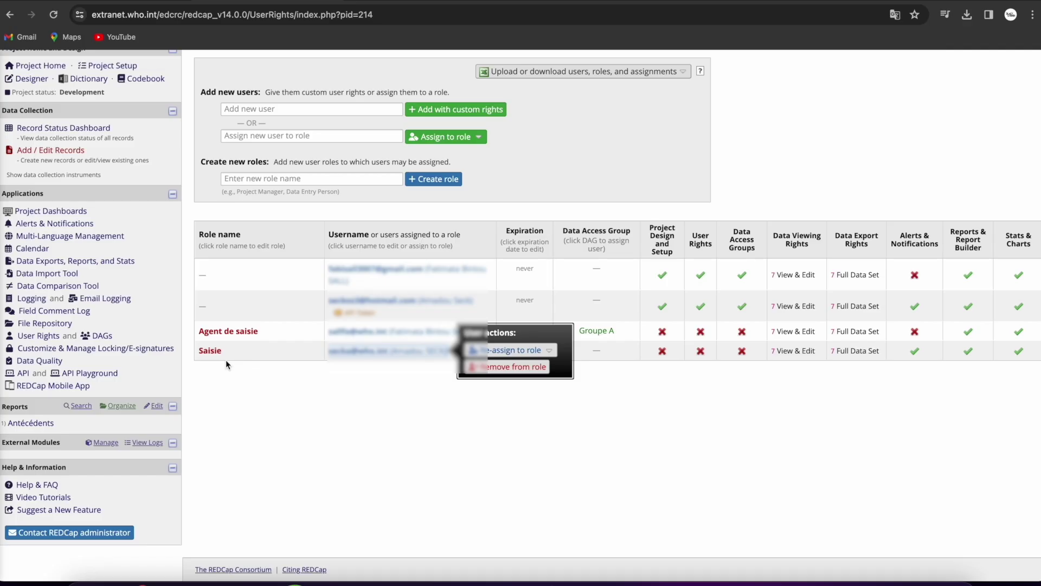
{"action": "left_click", "coordinate": [211, 351]}
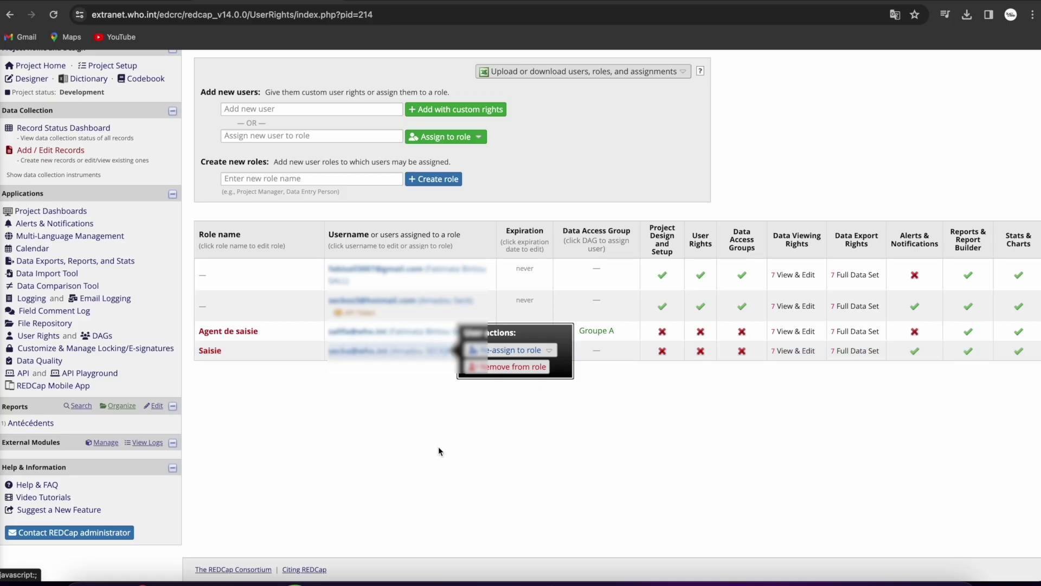
{"action": "left_click", "coordinate": [592, 402]}
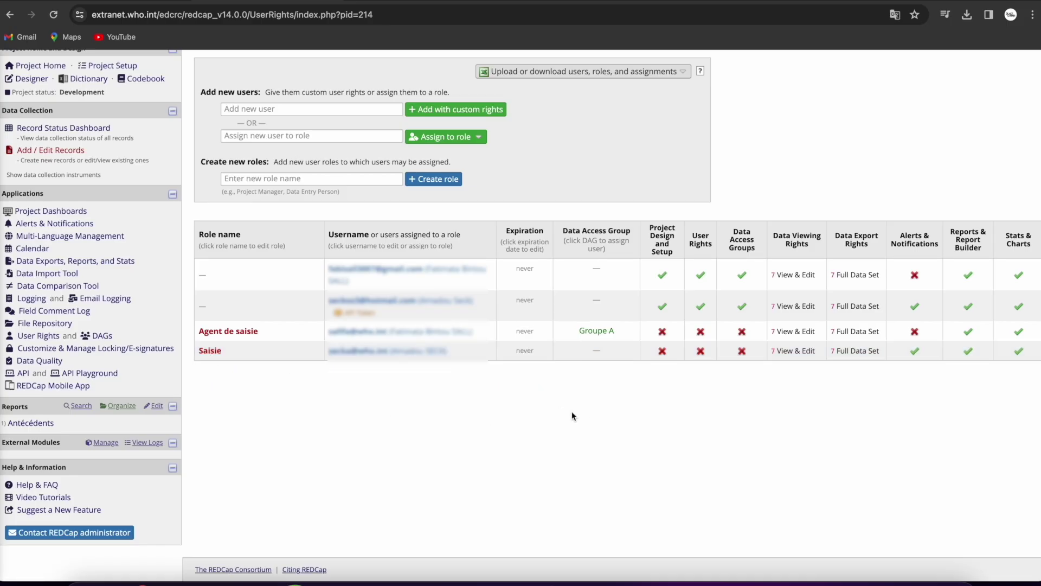
Step: Open the project's Data Access Groups page and look over the existing groups and the DAG Switcher table
{"action": "scroll", "coordinate": [571, 416], "scroll_direction": "up", "scroll_amount": 1}
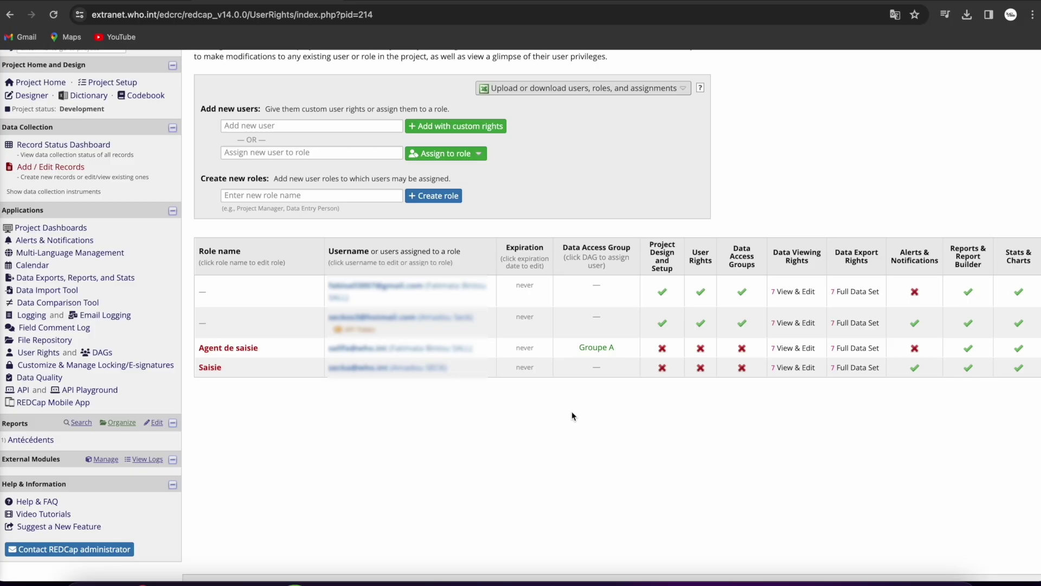
{"action": "scroll", "coordinate": [571, 414], "scroll_direction": "up", "scroll_amount": 3}
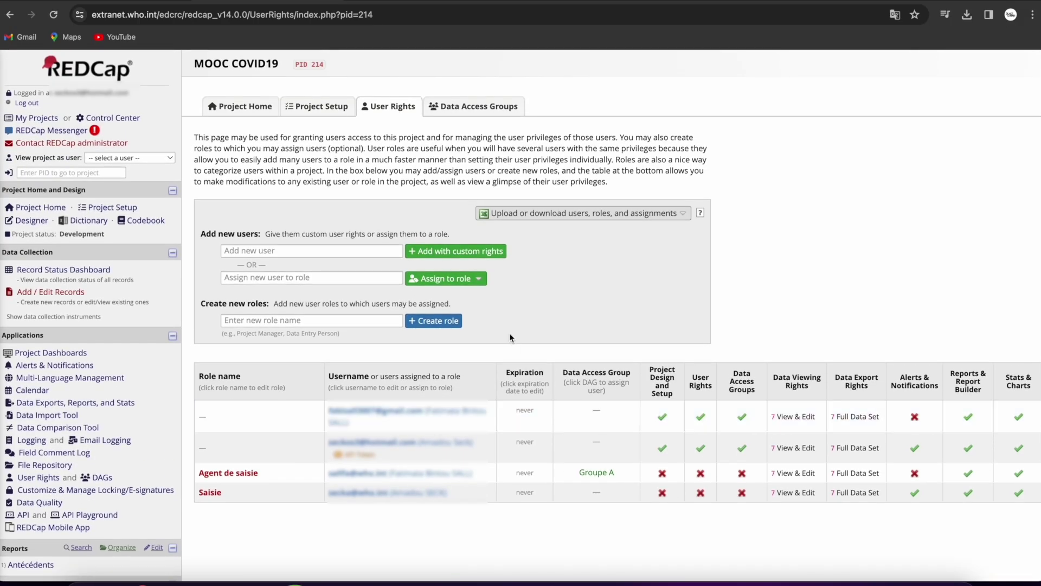
{"action": "left_click", "coordinate": [462, 114]}
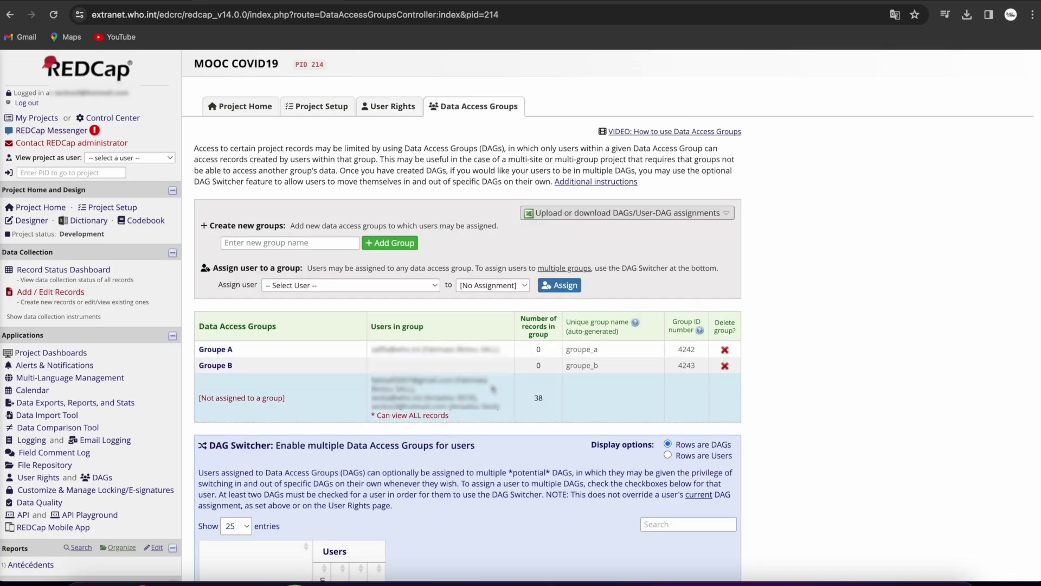
{"action": "scroll", "coordinate": [494, 389], "scroll_direction": "down", "scroll_amount": 2}
{"action": "scroll", "coordinate": [493, 389], "scroll_direction": "down", "scroll_amount": 3}
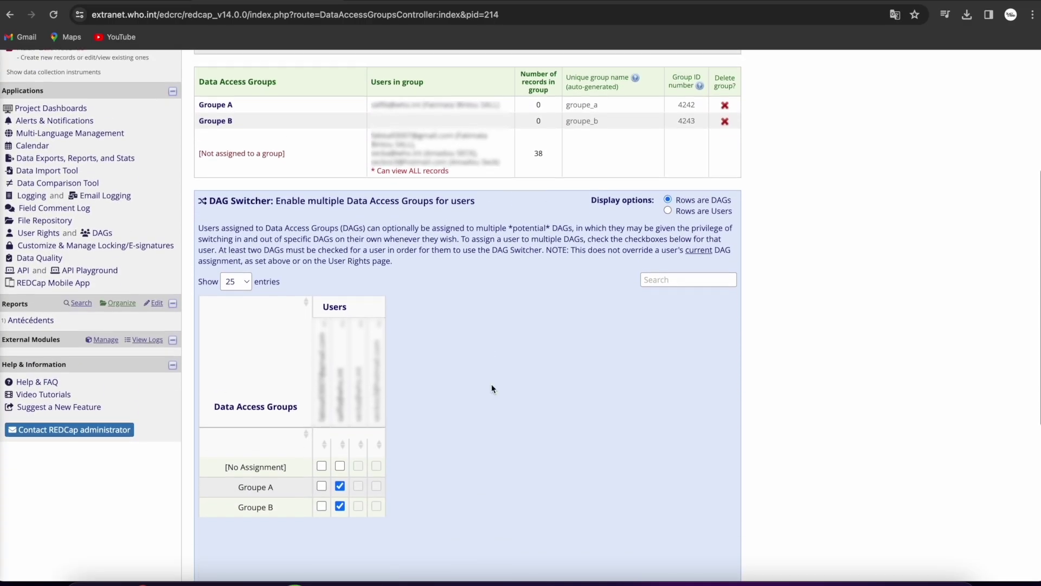
{"action": "scroll", "coordinate": [494, 389], "scroll_direction": "up", "scroll_amount": 2}
{"action": "scroll", "coordinate": [493, 389], "scroll_direction": "up", "scroll_amount": 3}
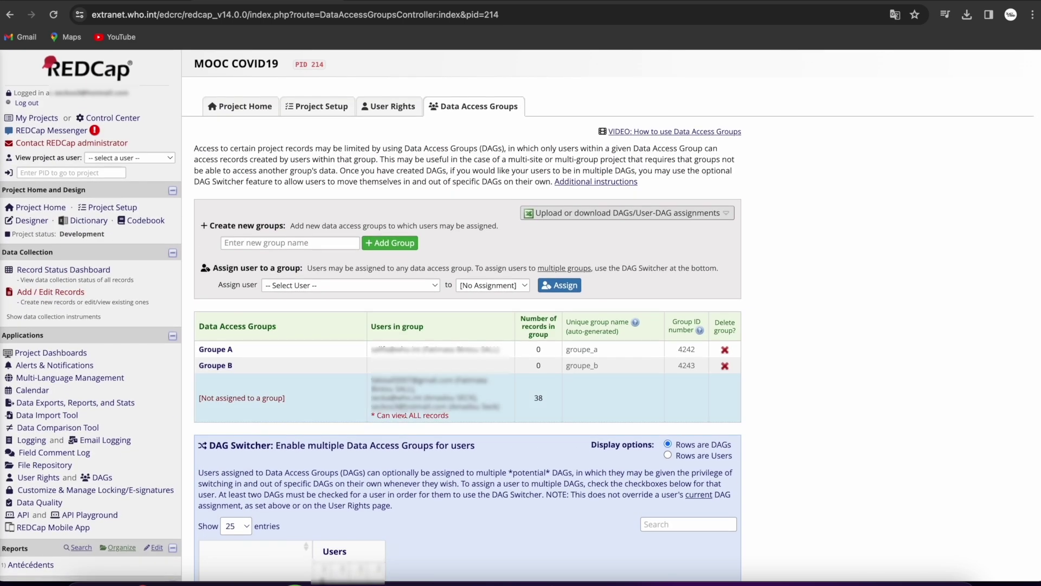
{"action": "scroll", "coordinate": [405, 414], "scroll_direction": "down", "scroll_amount": 3}
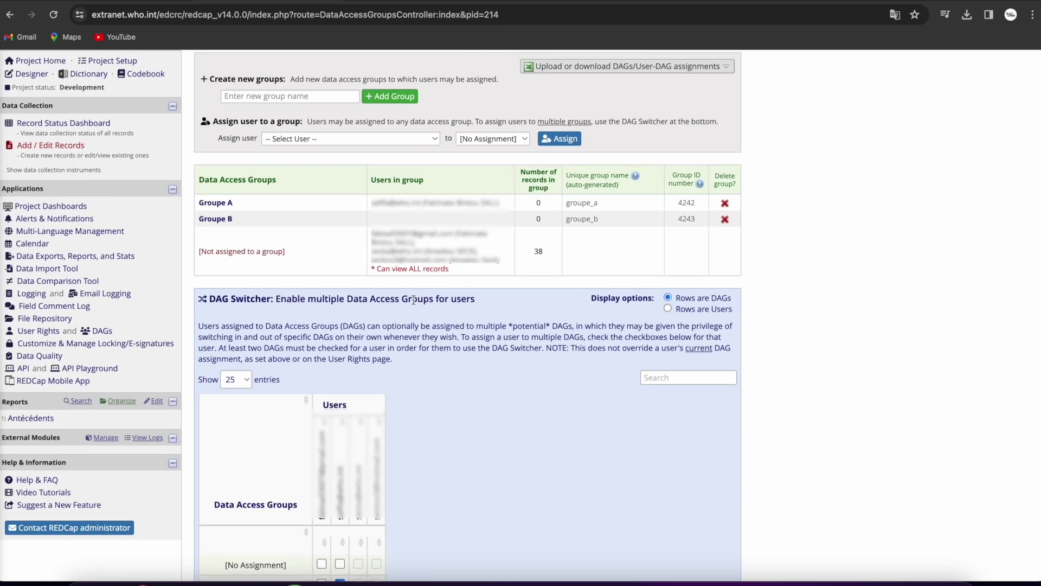
{"action": "scroll", "coordinate": [394, 289], "scroll_direction": "up", "scroll_amount": 1}
Step: Create a new data access group named Groupe C
{"action": "left_click", "coordinate": [284, 120]}
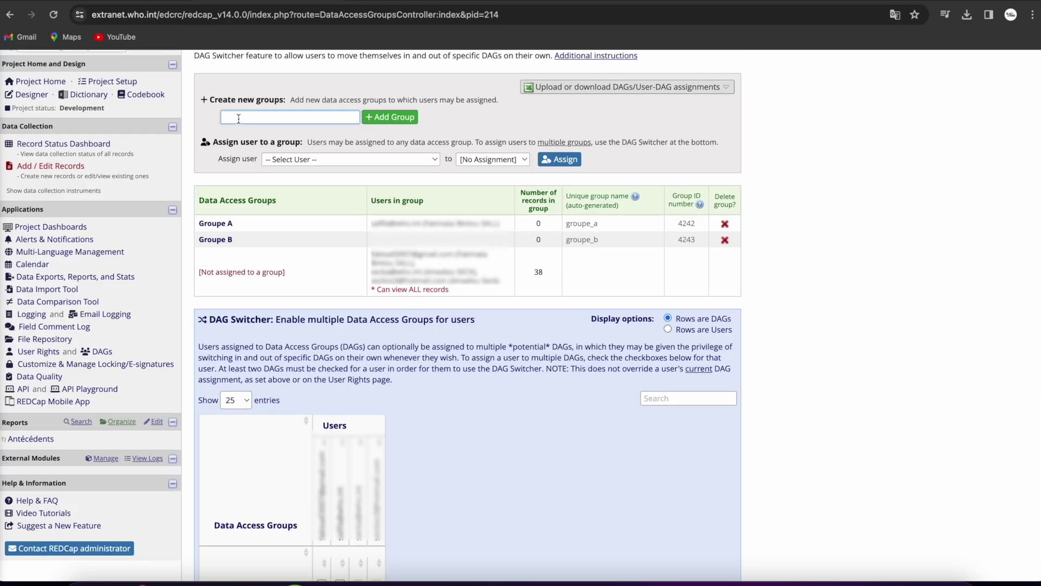
{"action": "scroll", "coordinate": [276, 119], "scroll_direction": "up", "scroll_amount": 3}
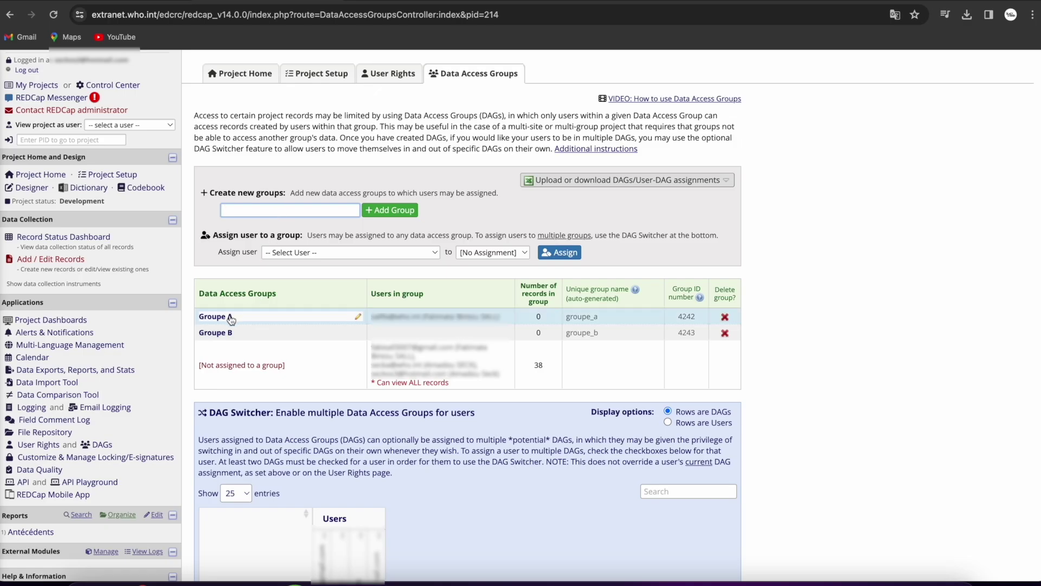
{"action": "mouse_move", "coordinate": [232, 322]}
{"action": "type", "text": "Groupe C"}
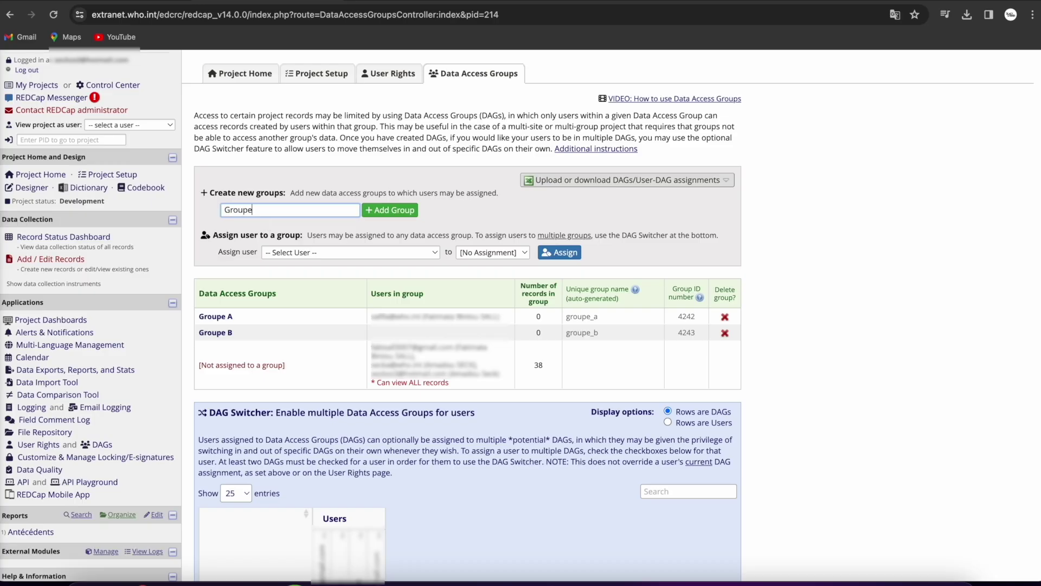
{"action": "left_click", "coordinate": [391, 210]}
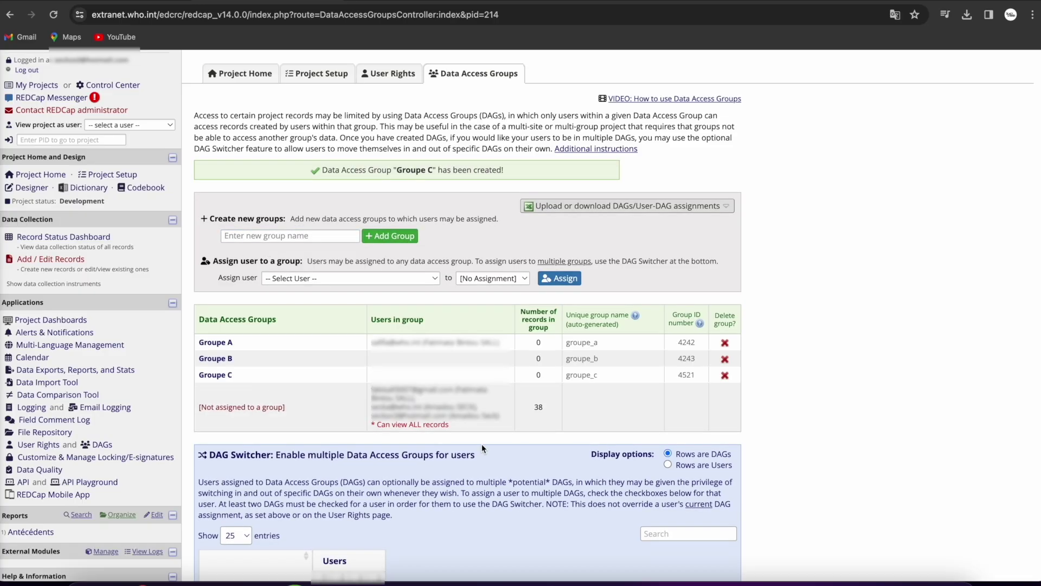
Step: Assign the last user in the user list to the data access group Groupe B
{"action": "scroll", "coordinate": [481, 444], "scroll_direction": "down", "scroll_amount": 7}
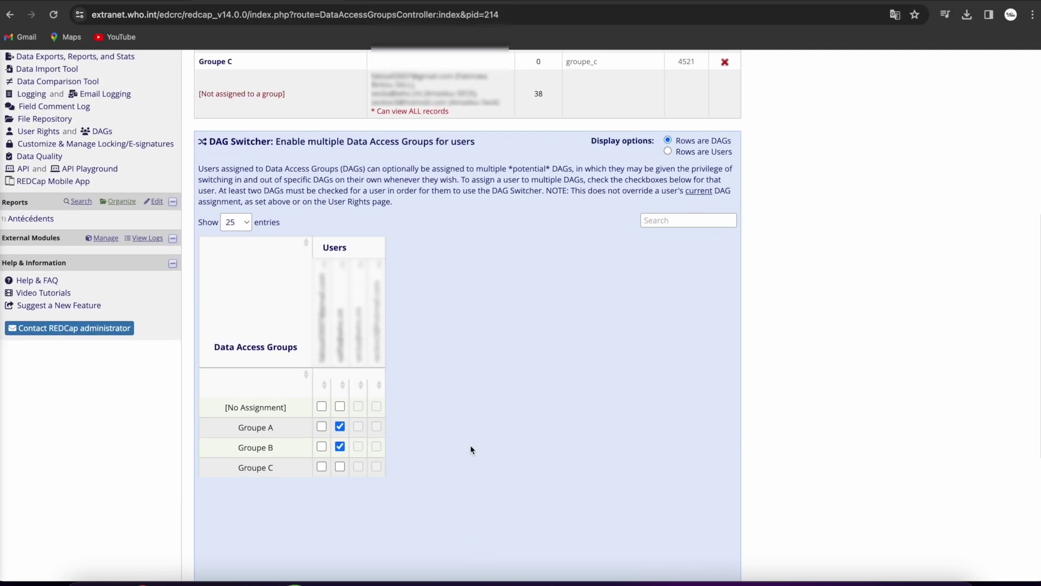
{"action": "scroll", "coordinate": [470, 445], "scroll_direction": "up", "scroll_amount": 6}
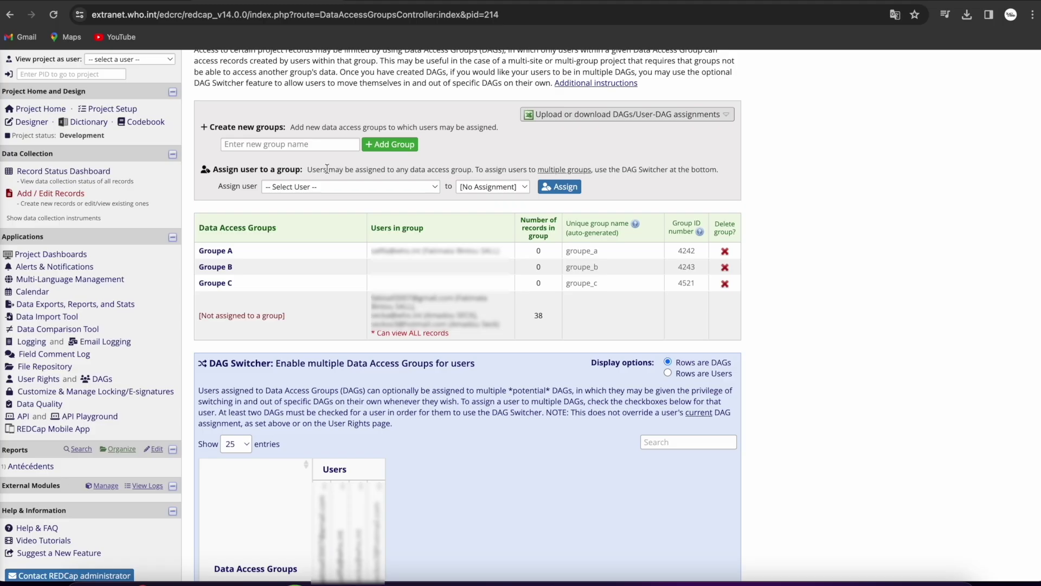
{"action": "left_click", "coordinate": [353, 188]}
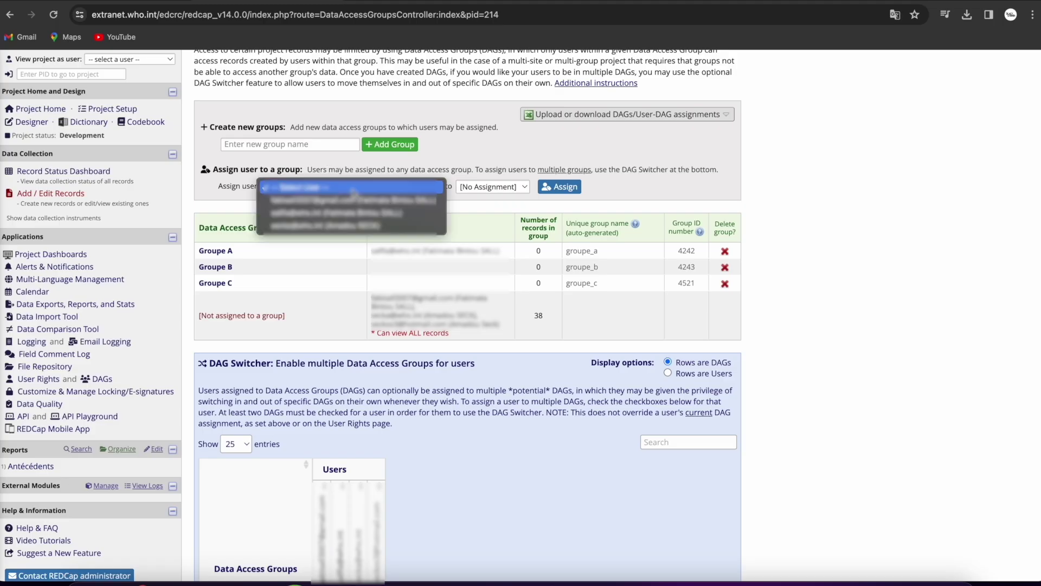
{"action": "left_click", "coordinate": [338, 226]}
{"action": "left_click", "coordinate": [515, 190]}
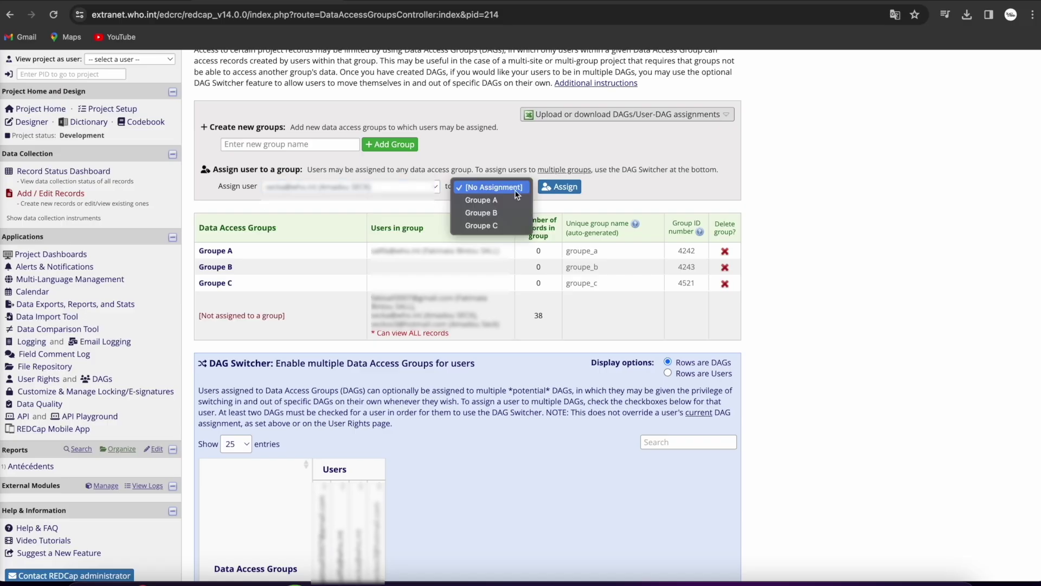
{"action": "left_click", "coordinate": [486, 212]}
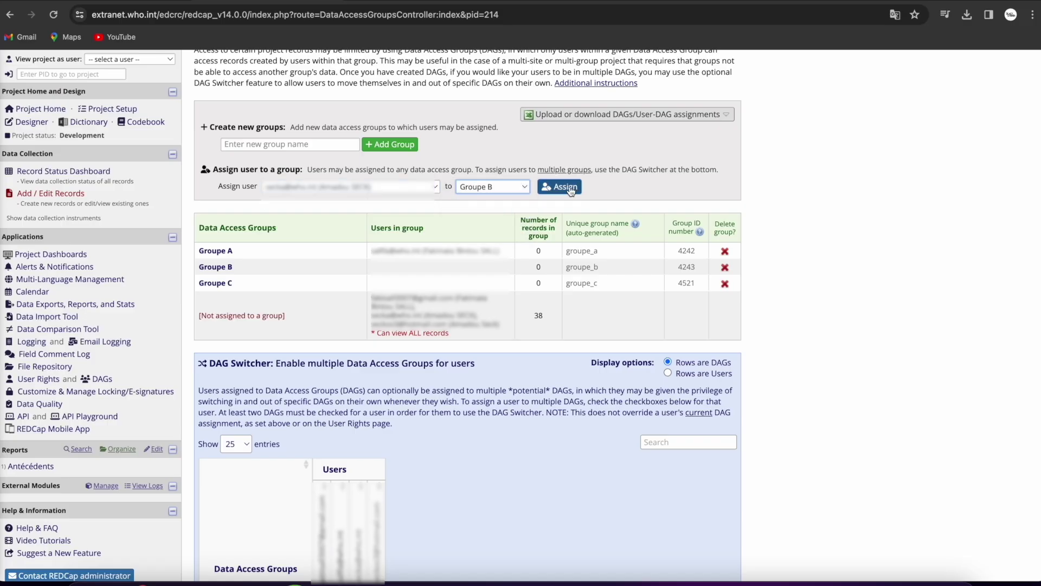
{"action": "left_click", "coordinate": [564, 186]}
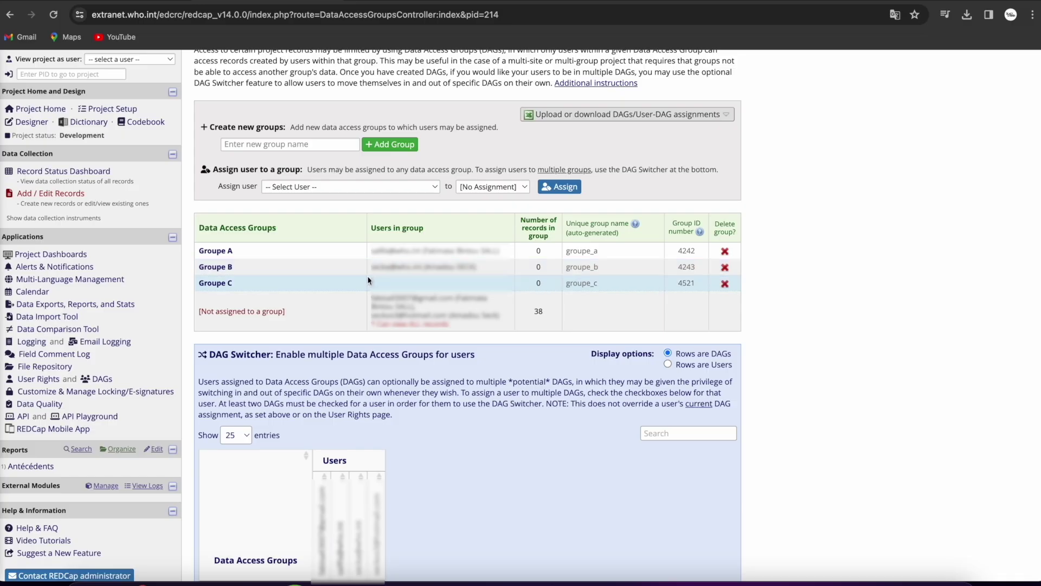
Step: Remove Groupe B and Groupe A from the second user's potential groups in the DAG Switcher
{"action": "scroll", "coordinate": [359, 350], "scroll_direction": "down", "scroll_amount": 4}
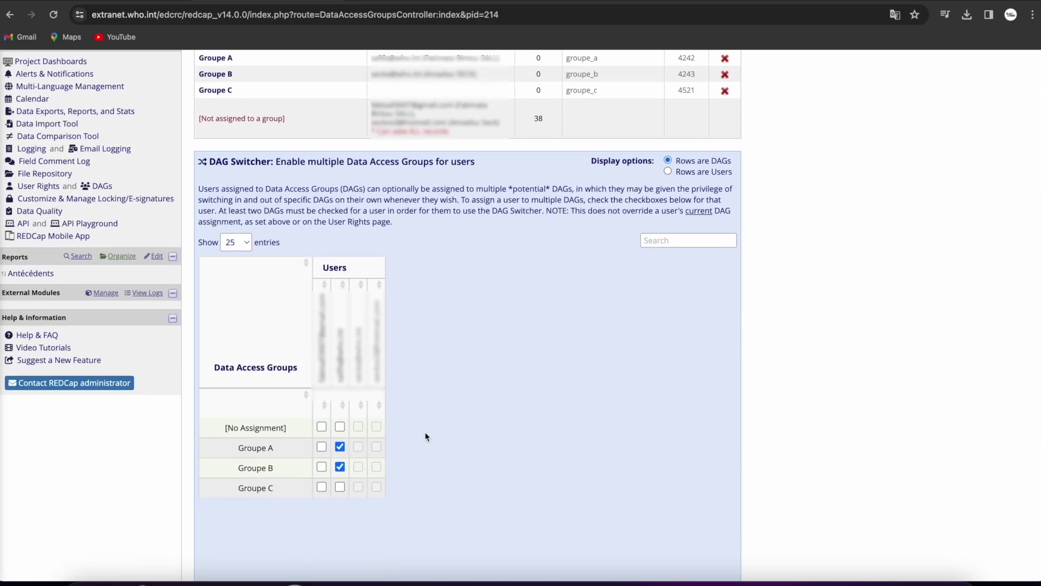
{"action": "left_click", "coordinate": [341, 466]}
{"action": "left_click", "coordinate": [341, 449]}
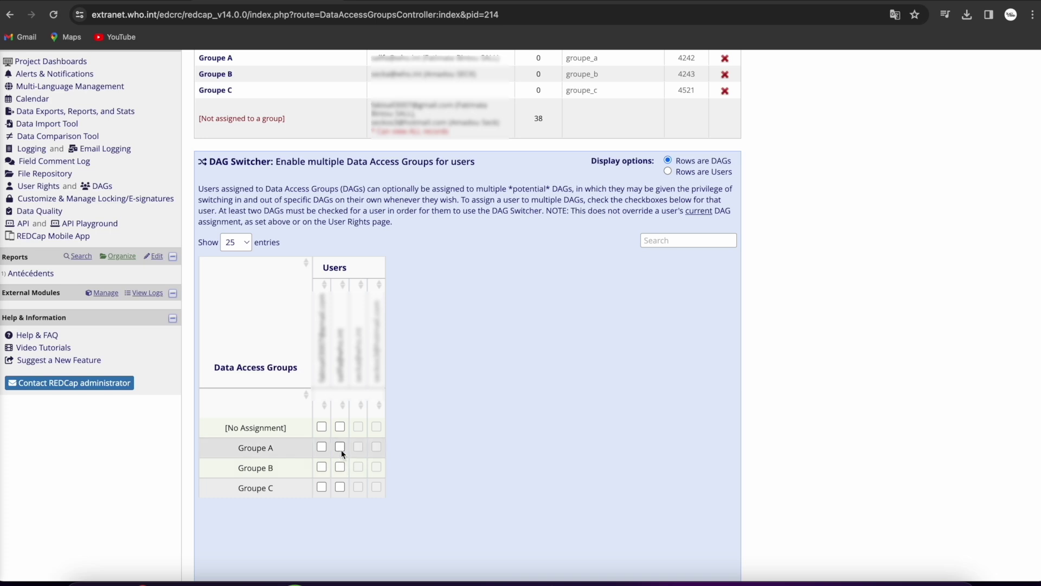
Step: Assign the first user in the user list to the data access group Groupe C
{"action": "scroll", "coordinate": [429, 386], "scroll_direction": "up", "scroll_amount": 1}
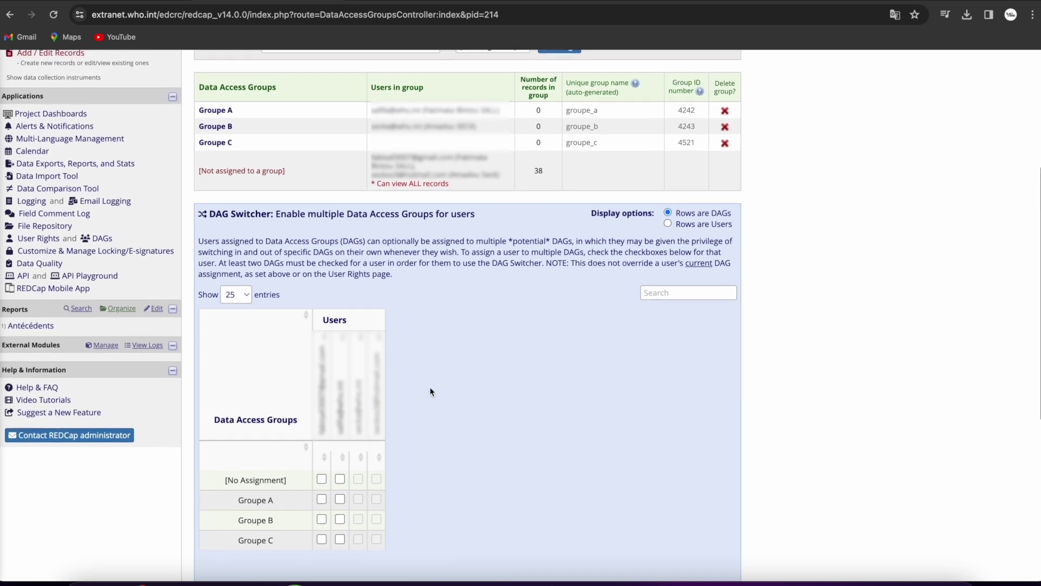
{"action": "scroll", "coordinate": [430, 387], "scroll_direction": "up", "scroll_amount": 2}
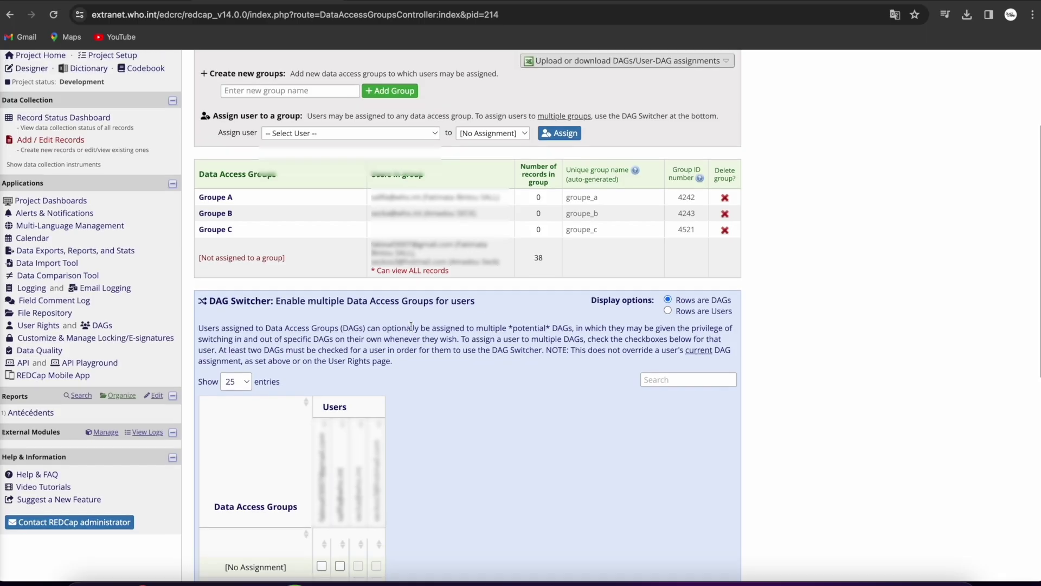
{"action": "left_click", "coordinate": [433, 135]}
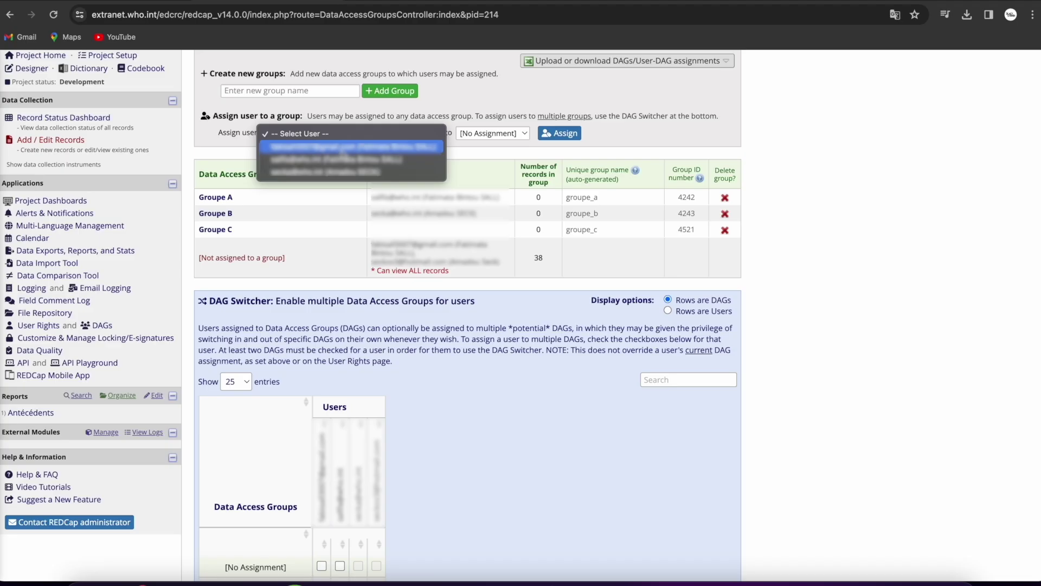
{"action": "left_click", "coordinate": [343, 150]}
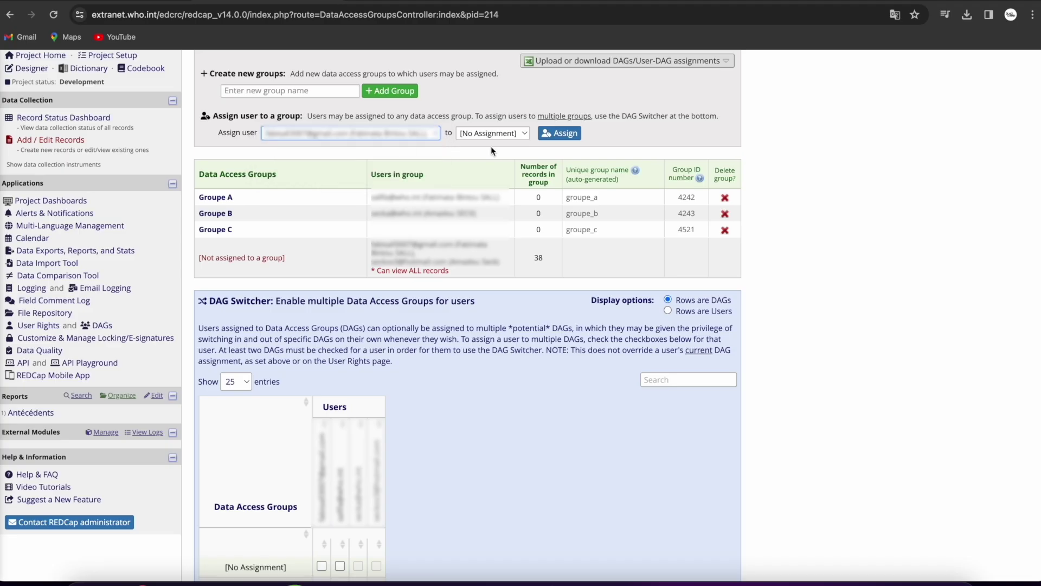
{"action": "left_click", "coordinate": [493, 133]}
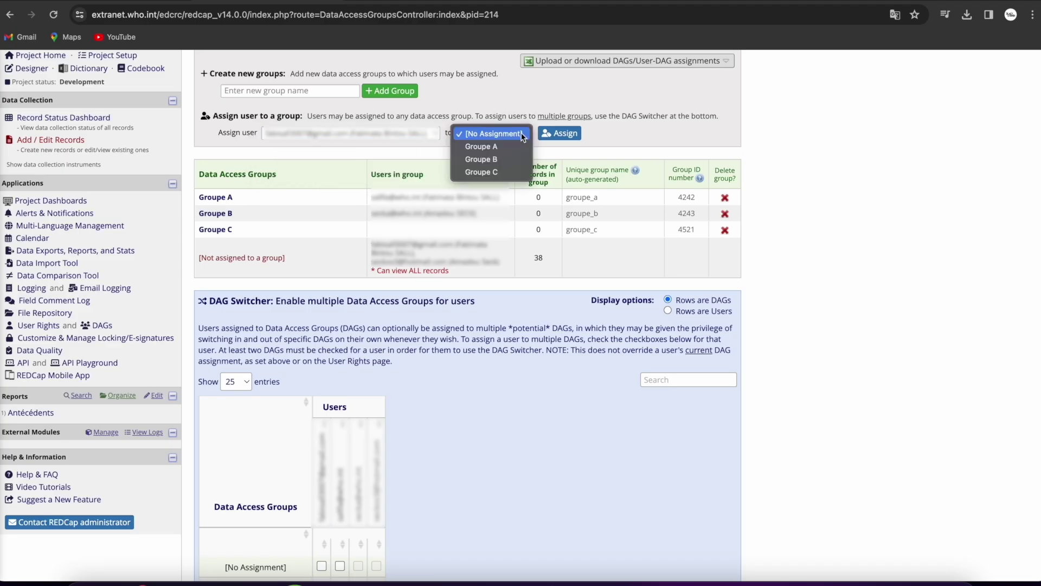
{"action": "left_click", "coordinate": [494, 171]}
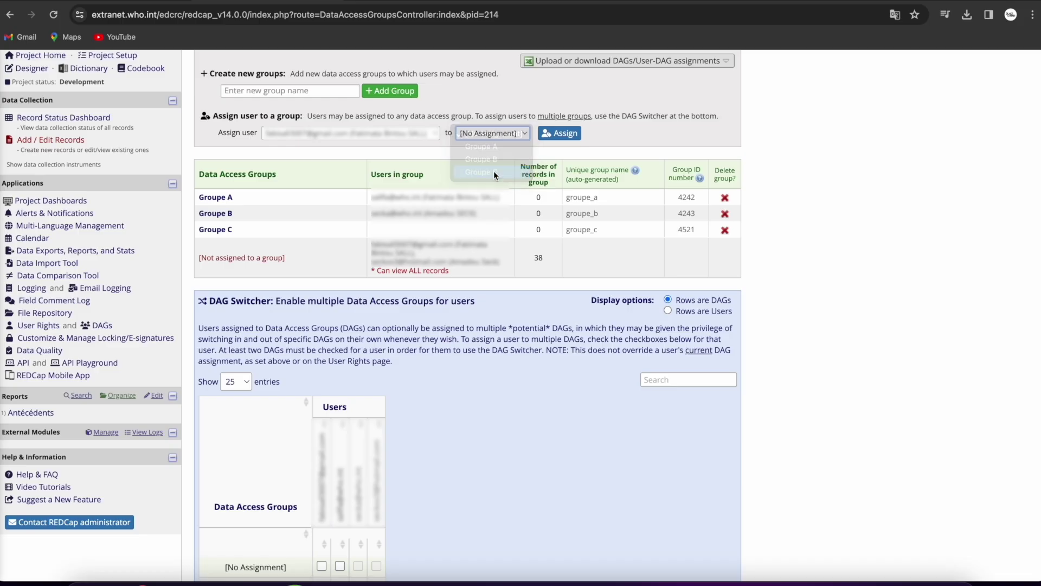
{"action": "left_click", "coordinate": [560, 136]}
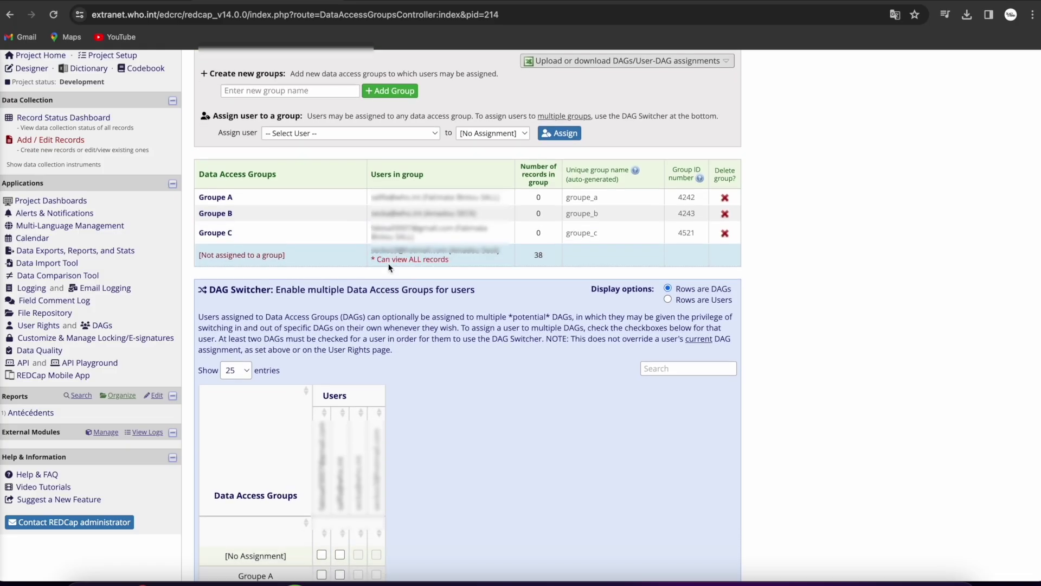
Step: Enable Groupe A, Groupe B and Groupe C for the first user in the DAG Switcher
{"action": "scroll", "coordinate": [389, 266], "scroll_direction": "down", "scroll_amount": 3}
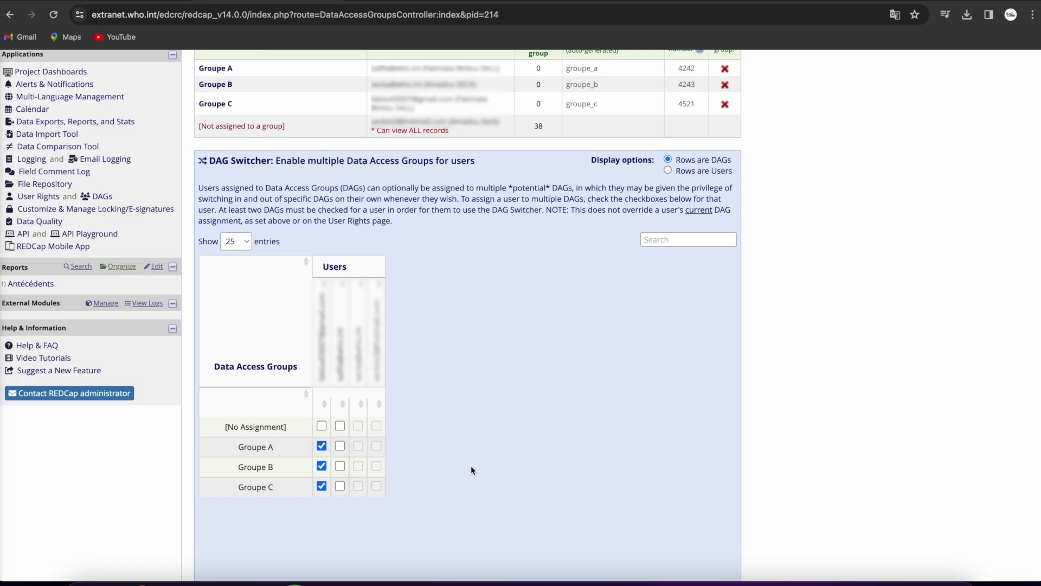
Step: View the project as the last user in the user list, the one assigned to Groupe C
{"action": "scroll", "coordinate": [471, 407], "scroll_direction": "up", "scroll_amount": 5}
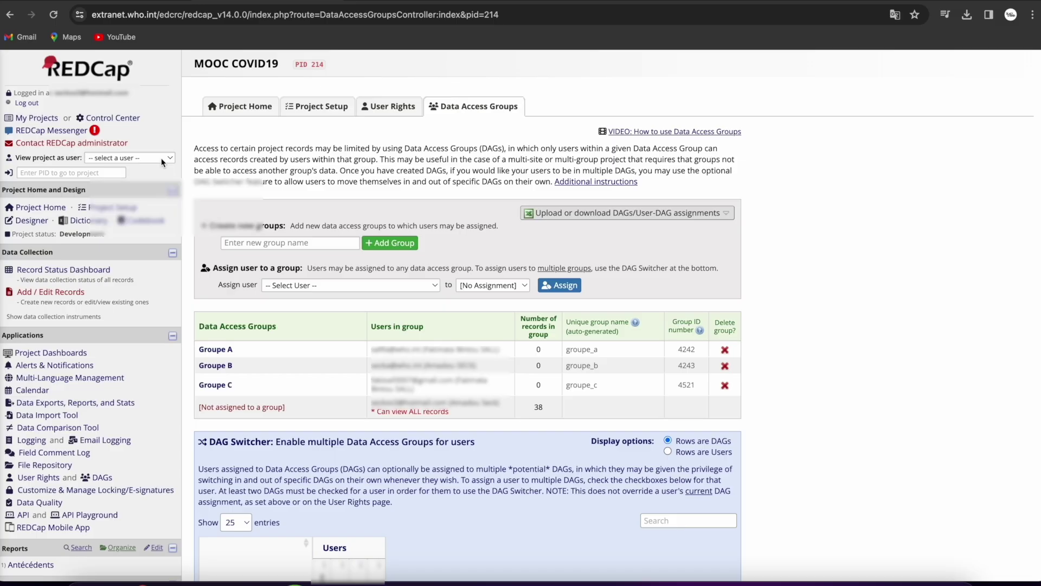
{"action": "left_click", "coordinate": [157, 160]}
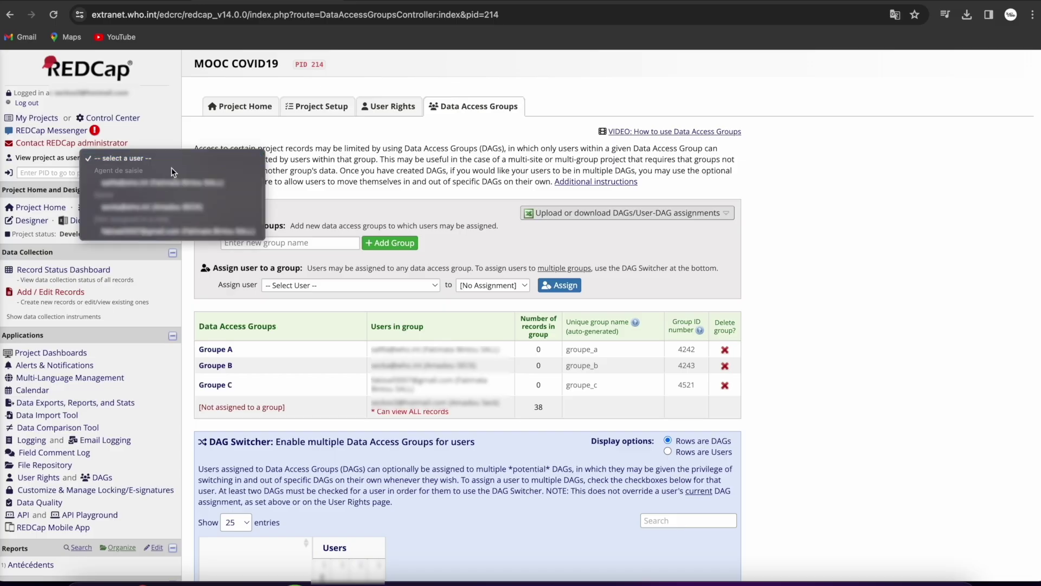
{"action": "left_click", "coordinate": [158, 233]}
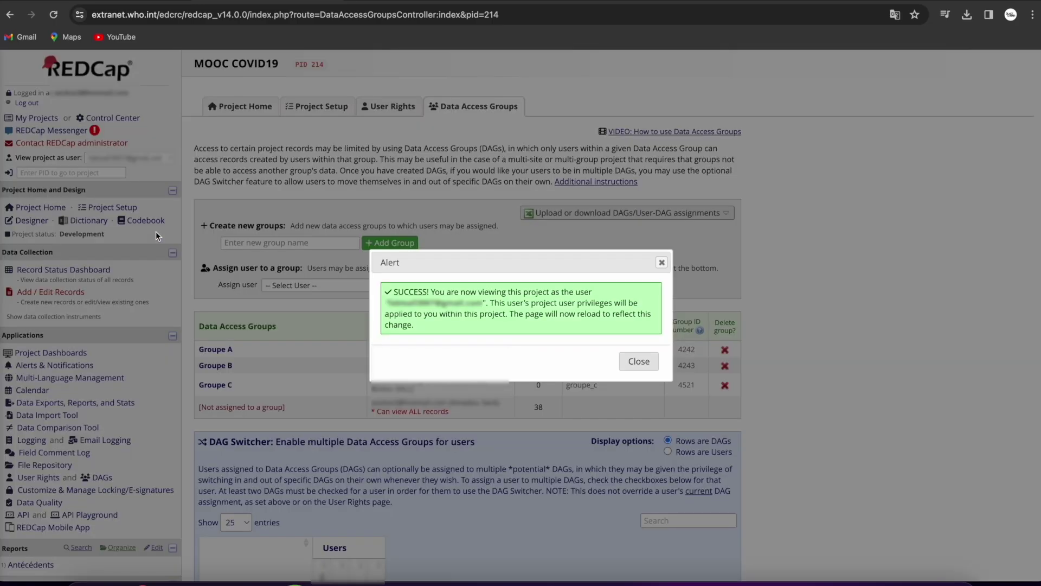
{"action": "left_click", "coordinate": [639, 361]}
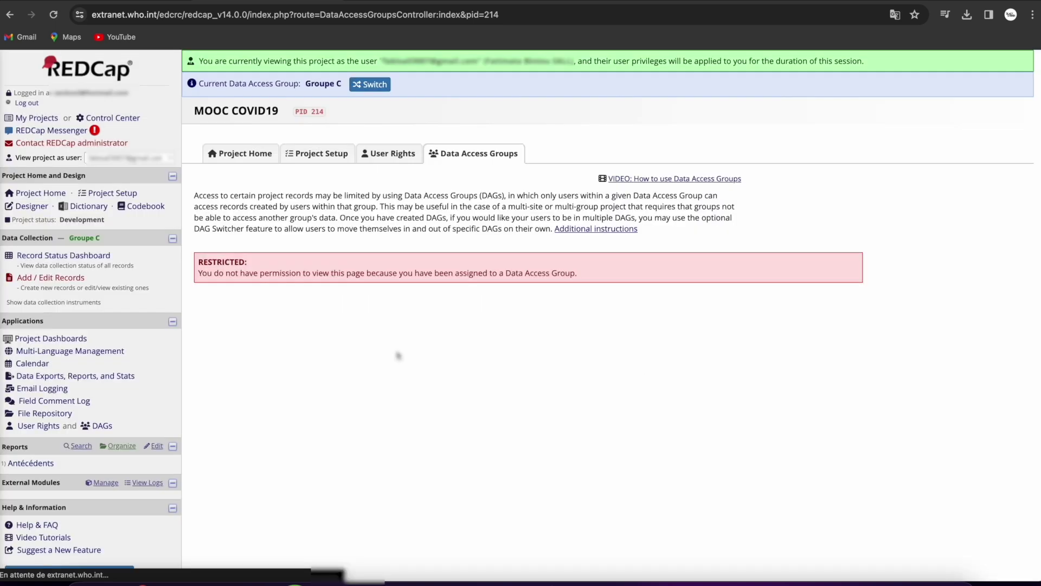
Step: Open the Record Status Dashboard and switch the viewed user's current data access group to Groupe A
{"action": "left_click", "coordinate": [79, 260]}
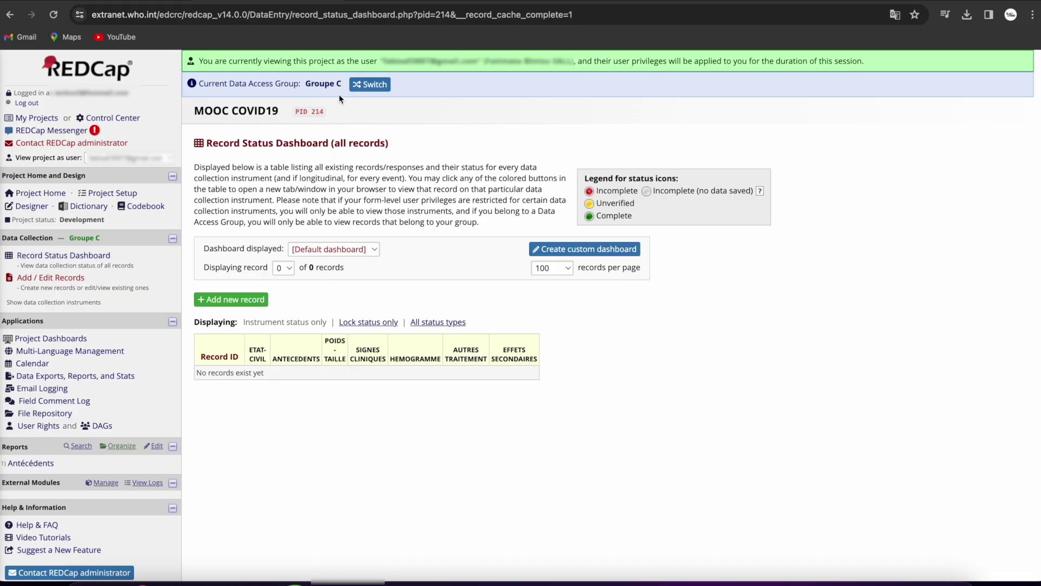
{"action": "left_click", "coordinate": [369, 85]}
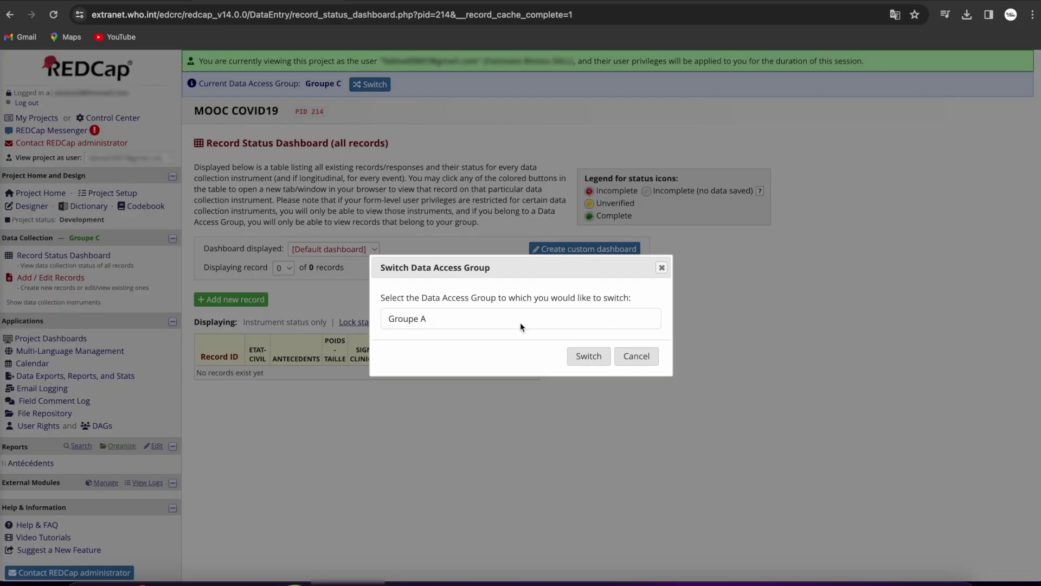
{"action": "left_click", "coordinate": [582, 356]}
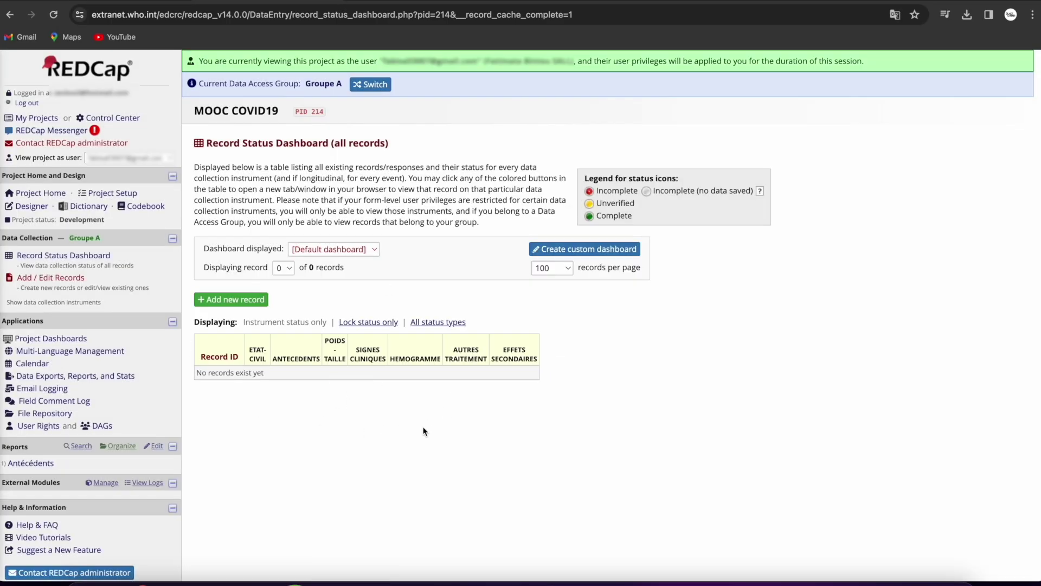
Step: Switch the viewed user's current data access group to Groupe B
{"action": "left_click", "coordinate": [368, 85]}
{"action": "left_click", "coordinate": [478, 323]}
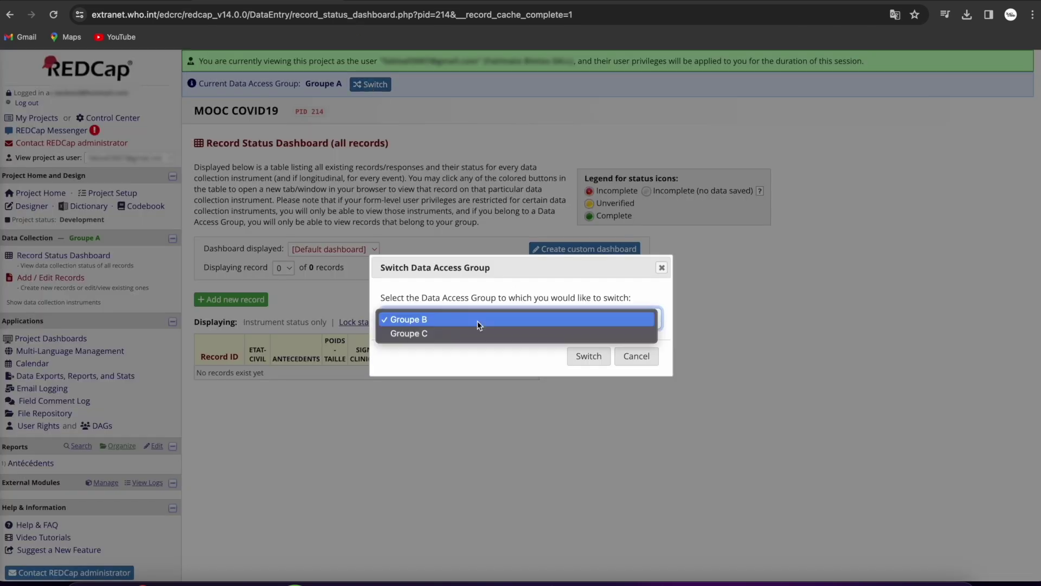
{"action": "left_click", "coordinate": [478, 320]}
{"action": "left_click", "coordinate": [590, 357]}
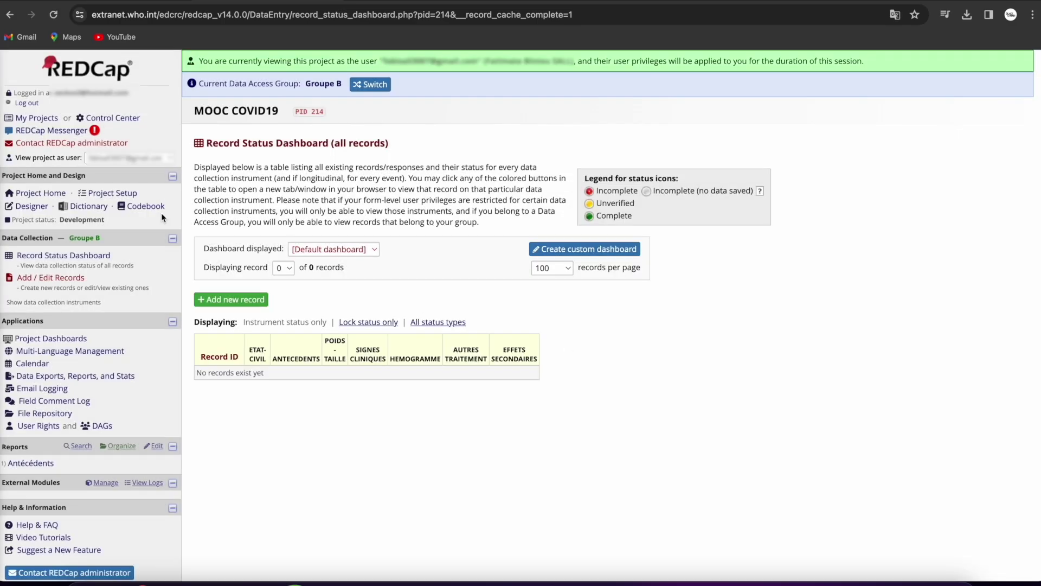
{"action": "left_click", "coordinate": [99, 352]}
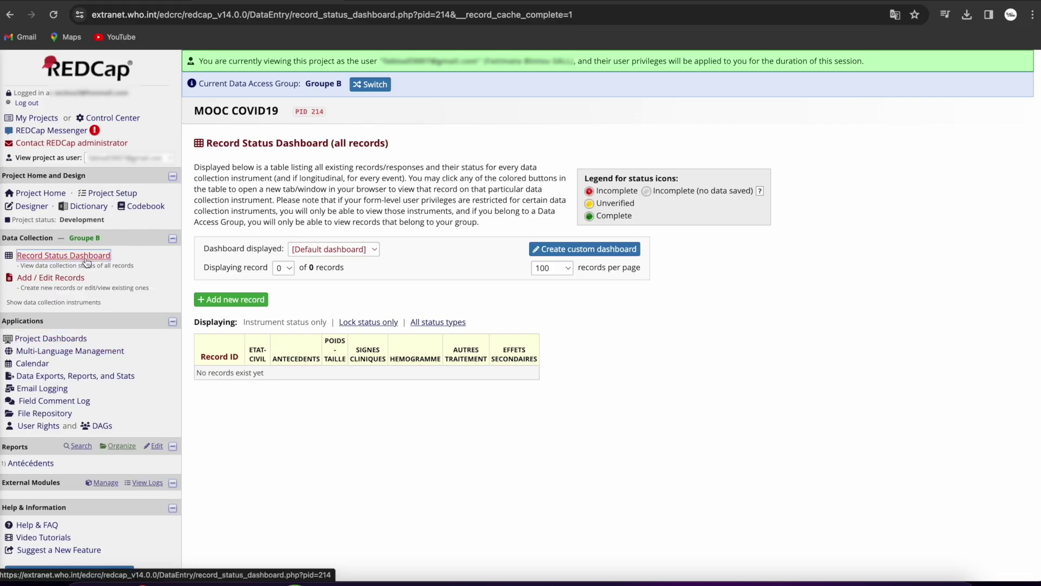
Step: Stop viewing the project as another user and return to the administrator's own view
{"action": "left_click", "coordinate": [134, 159]}
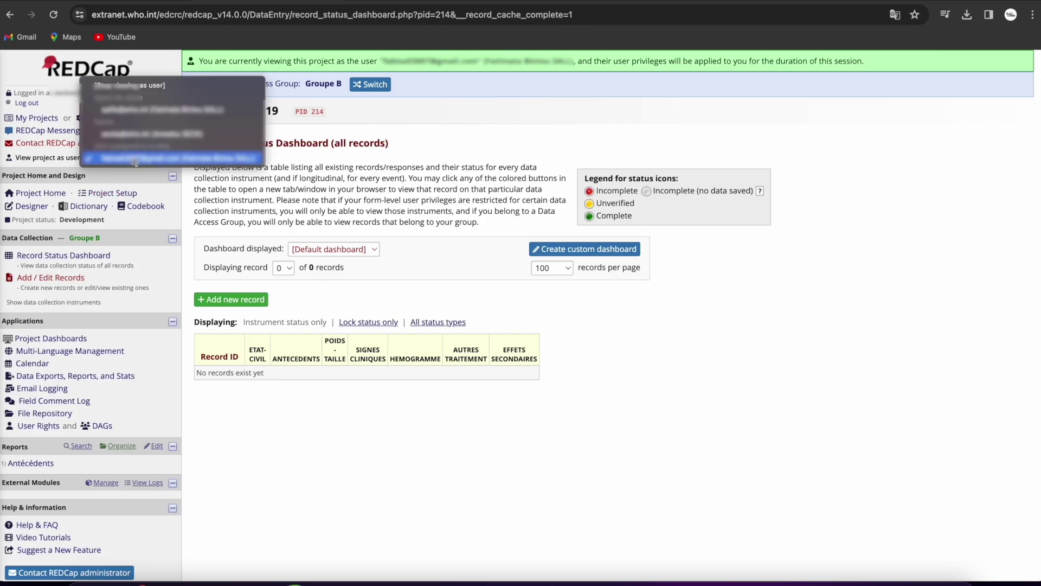
{"action": "left_click", "coordinate": [151, 89]}
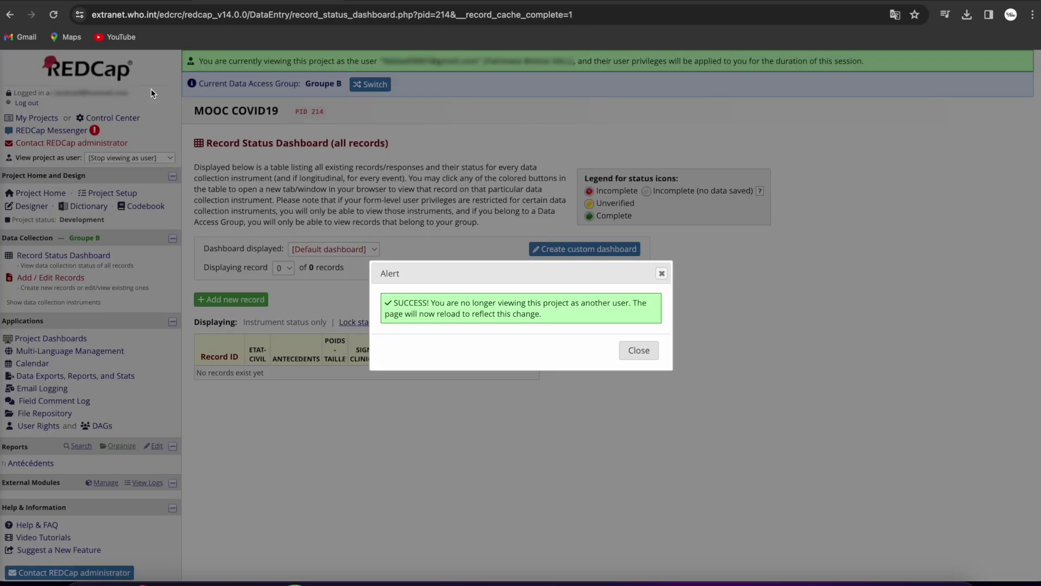
{"action": "left_click", "coordinate": [639, 350]}
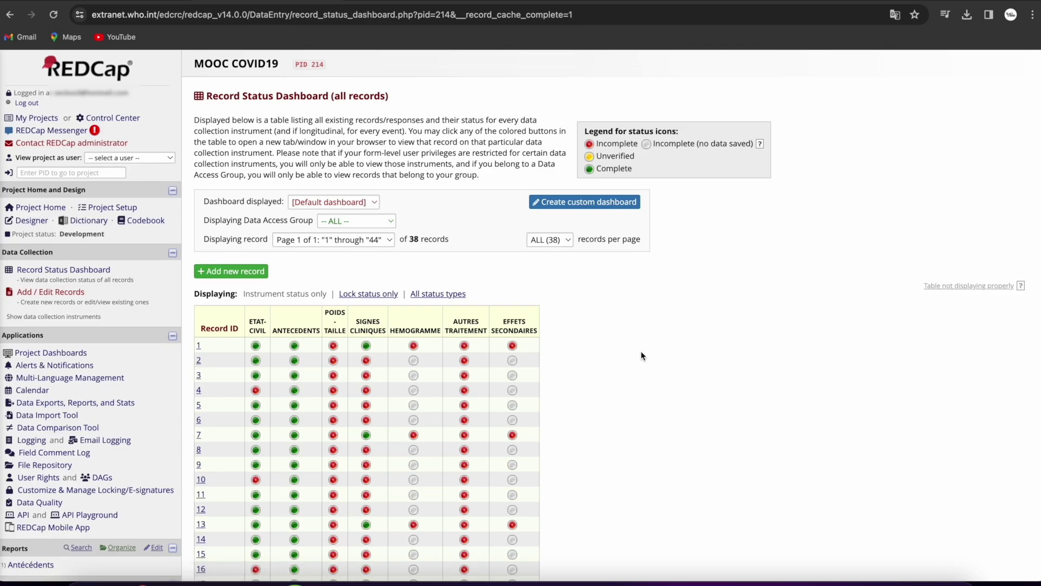
{"action": "scroll", "coordinate": [426, 422], "scroll_direction": "down", "scroll_amount": 3}
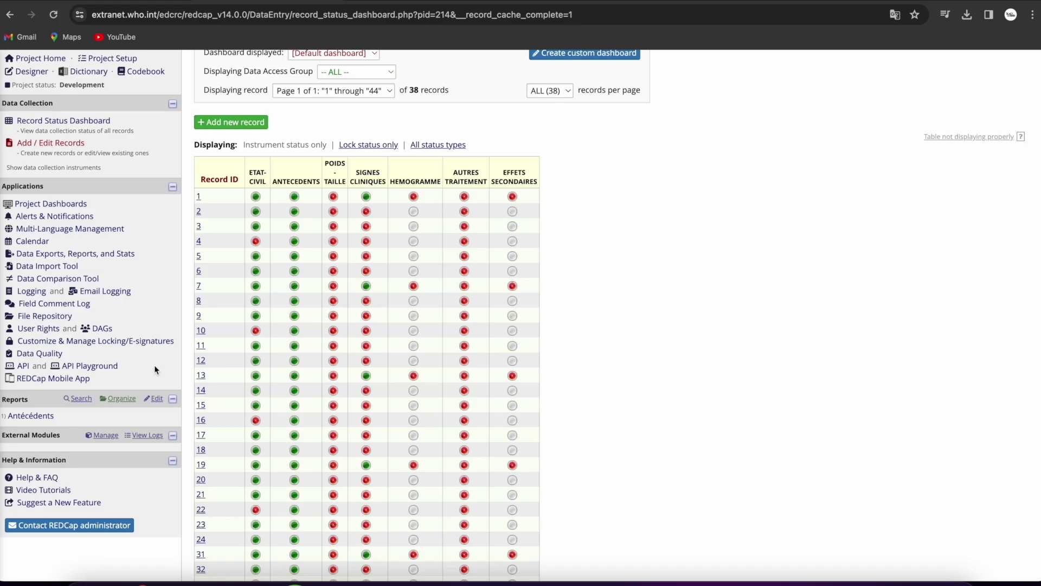
{"action": "left_click", "coordinate": [58, 339]}
{"action": "left_click", "coordinate": [55, 333]}
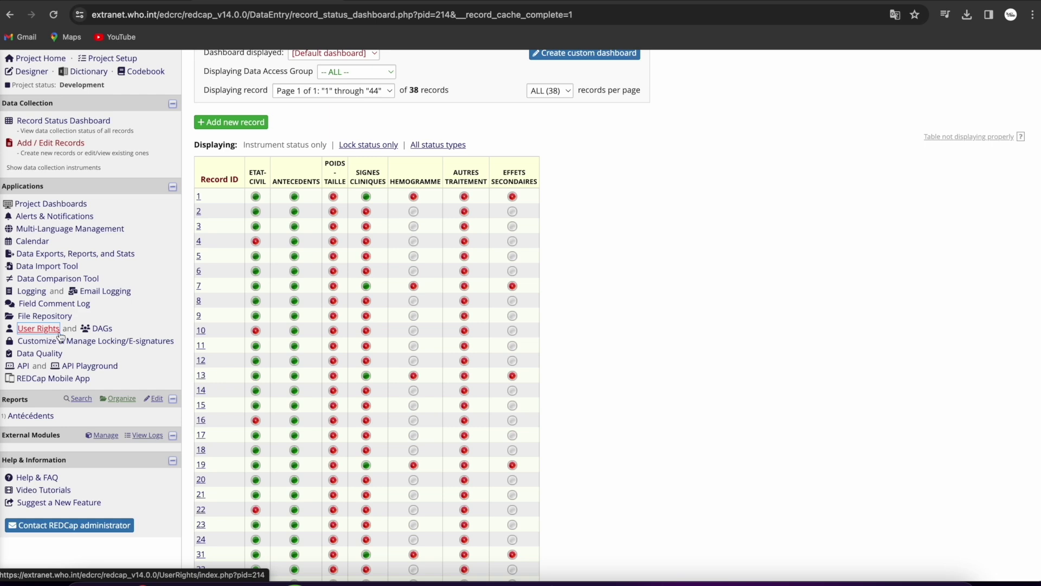
{"action": "left_click", "coordinate": [103, 329]}
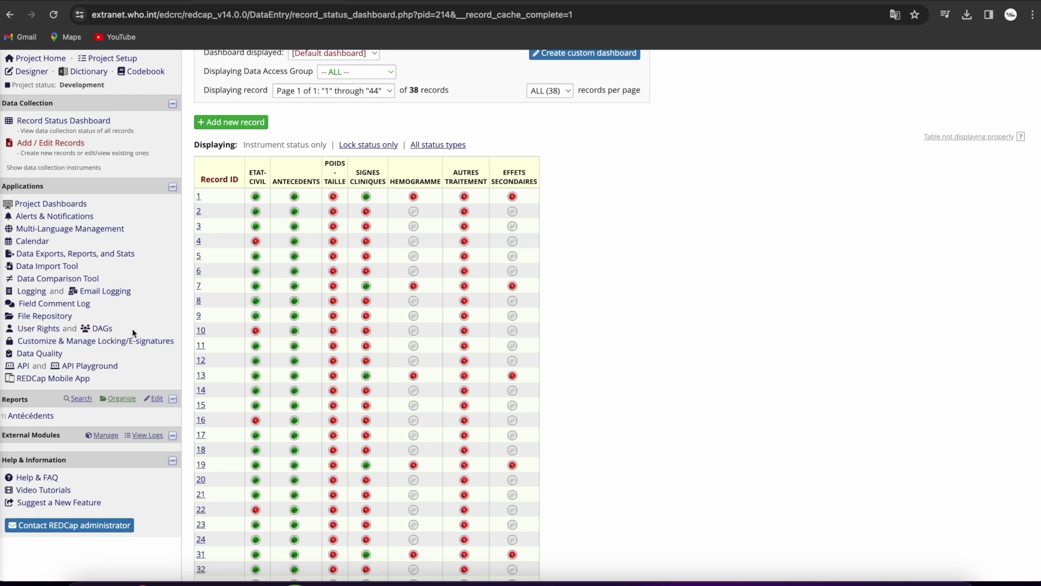
{"action": "scroll", "coordinate": [131, 328], "scroll_direction": "up", "scroll_amount": 1}
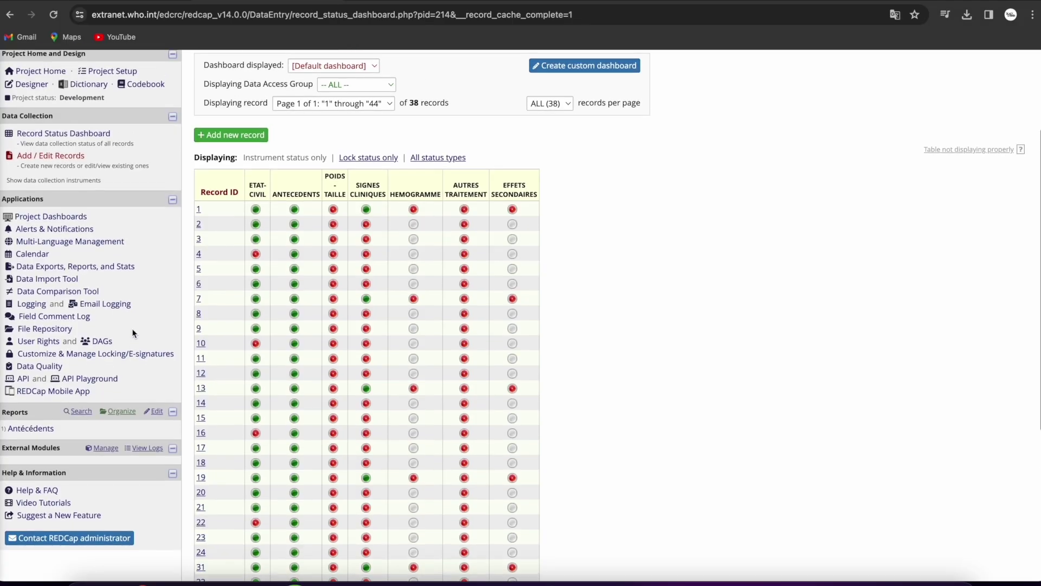